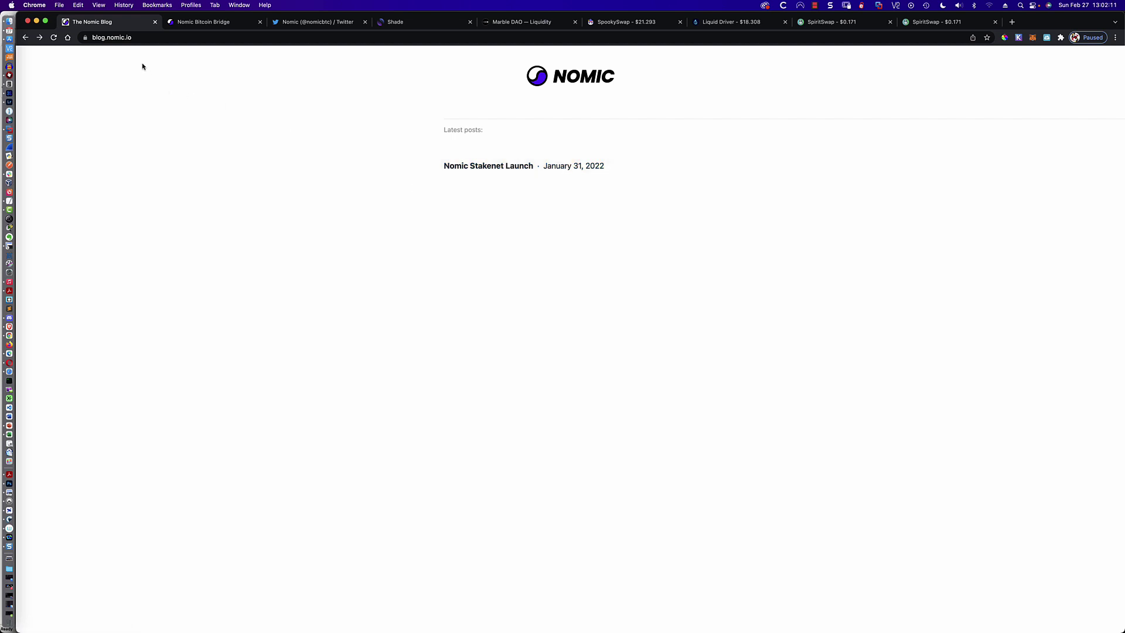
Go from the Nomic Twitter profile to nomic.io, briefly enter the app, then reach the Nomic blog.
{"action": "left_click", "coordinate": [300, 23]}
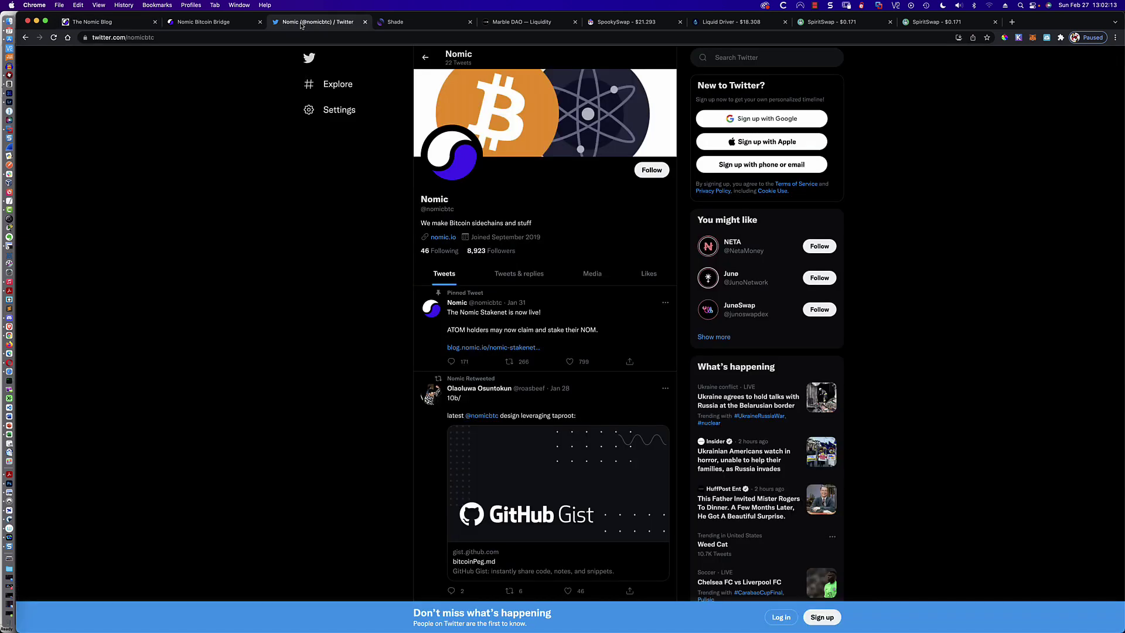
{"action": "left_click", "coordinate": [441, 238]}
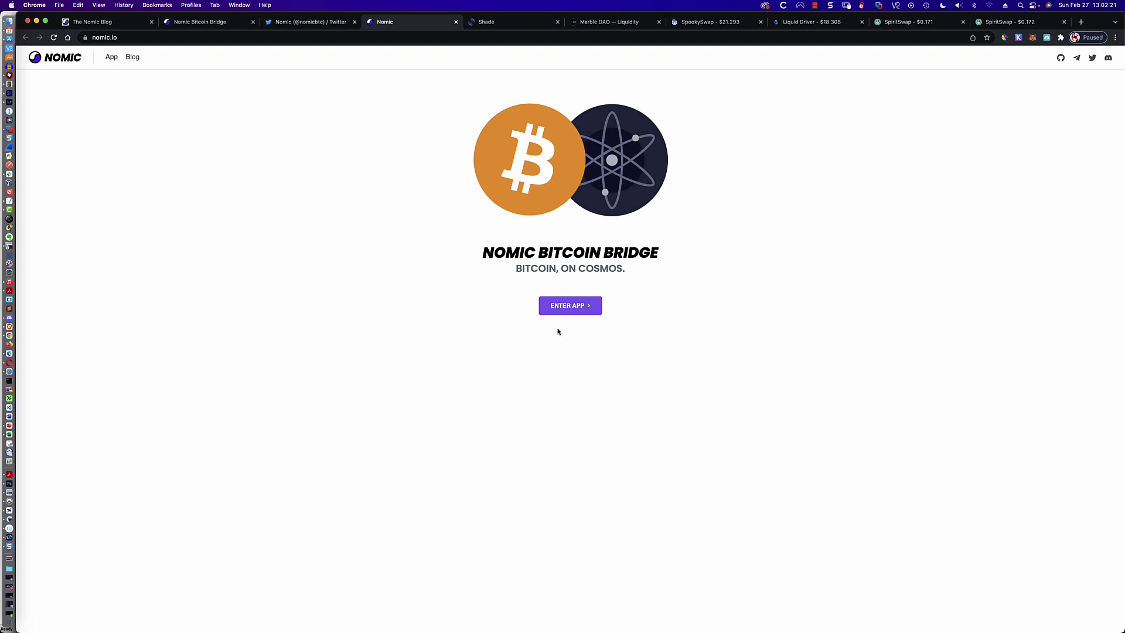
{"action": "left_click", "coordinate": [574, 306]}
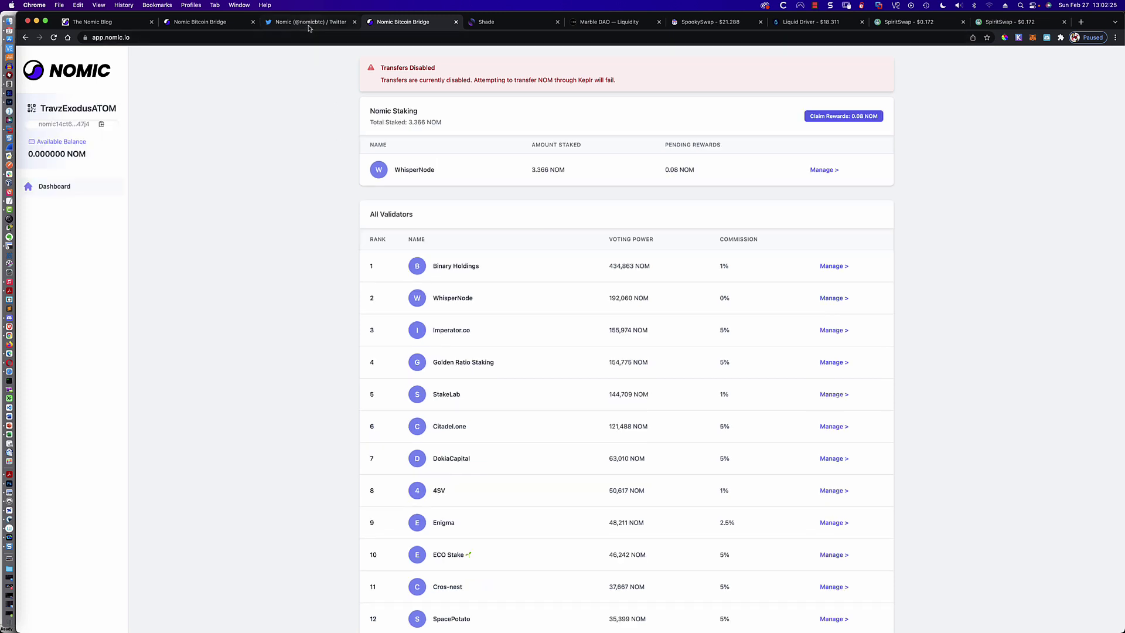
{"action": "left_click", "coordinate": [26, 38]}
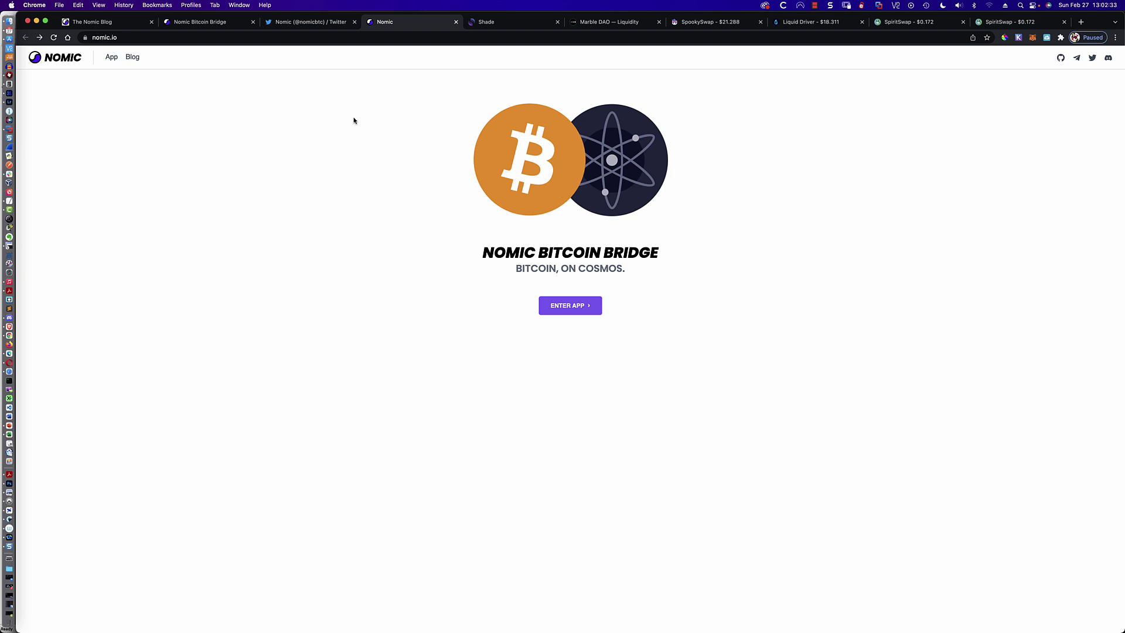
{"action": "left_click", "coordinate": [134, 58]}
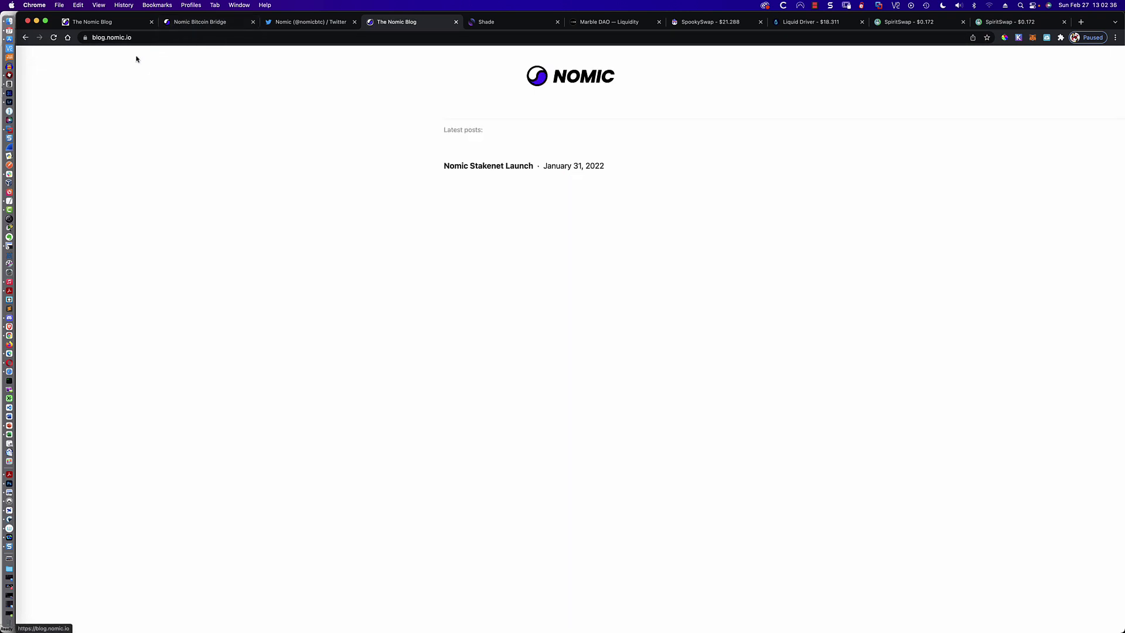
Open the Nomic Stakenet Launch post and read down to Phase 3 and the airdrop details.
{"action": "left_click", "coordinate": [489, 170]}
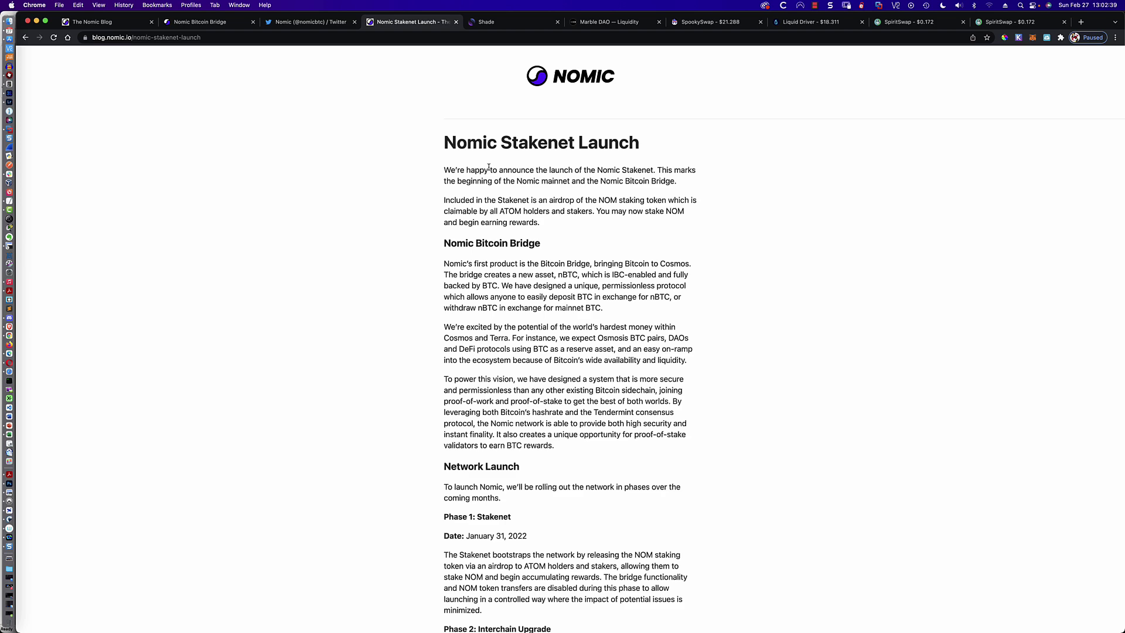
{"action": "scroll", "coordinate": [412, 222], "scroll_direction": "down", "scroll_amount": 2}
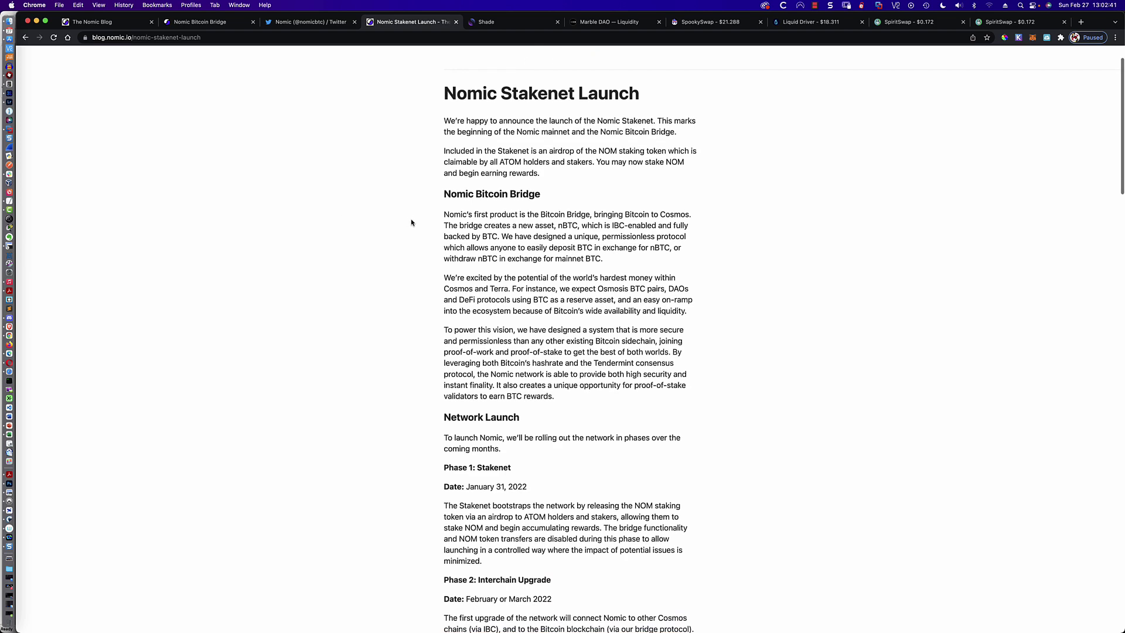
{"action": "scroll", "coordinate": [412, 222], "scroll_direction": "down", "scroll_amount": 1}
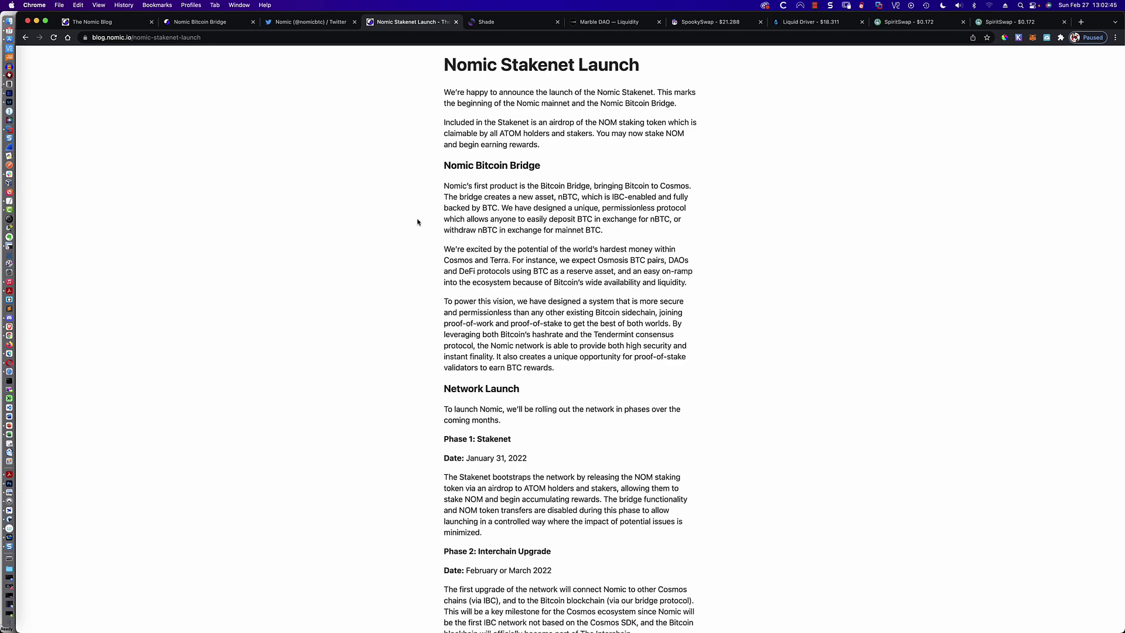
{"action": "scroll", "coordinate": [424, 223], "scroll_direction": "down", "scroll_amount": 2}
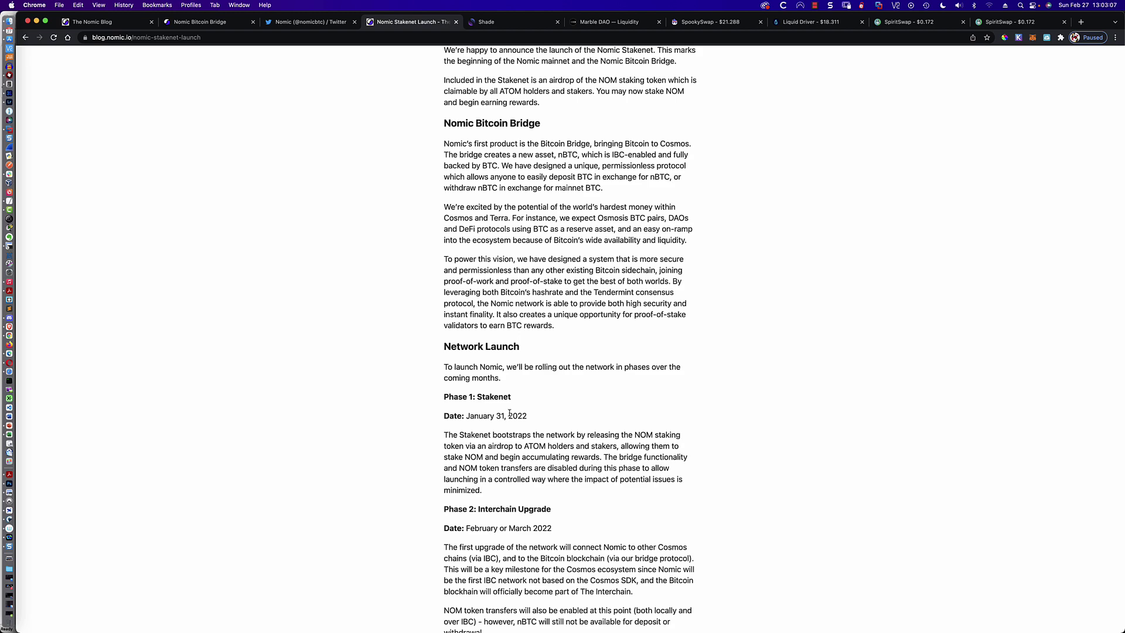
{"action": "scroll", "coordinate": [508, 413], "scroll_direction": "down", "scroll_amount": 5}
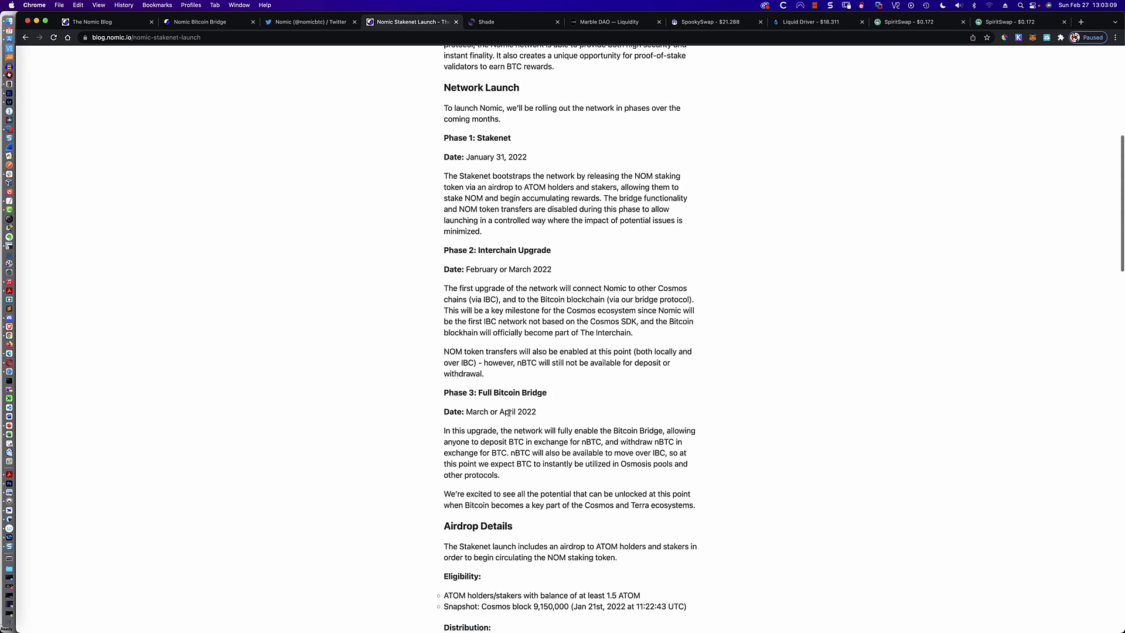
{"action": "scroll", "coordinate": [509, 413], "scroll_direction": "down", "scroll_amount": 1}
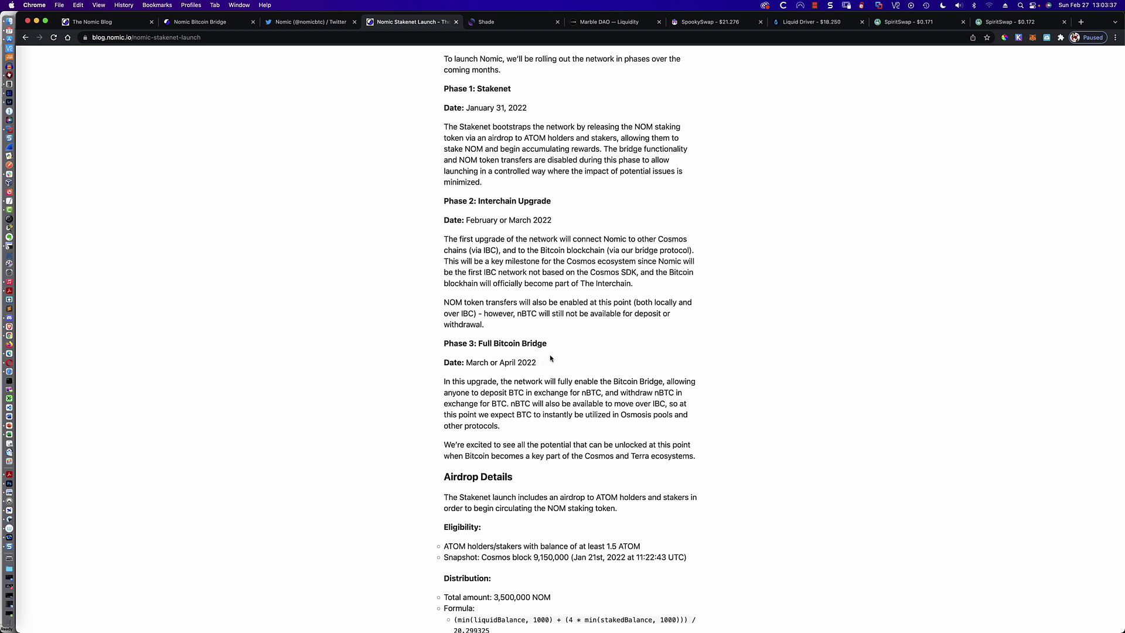
Scroll to Tokenomics and select '9 years of inflation is 210,000,000 NOM'.
{"action": "scroll", "coordinate": [418, 359], "scroll_direction": "down", "scroll_amount": 2}
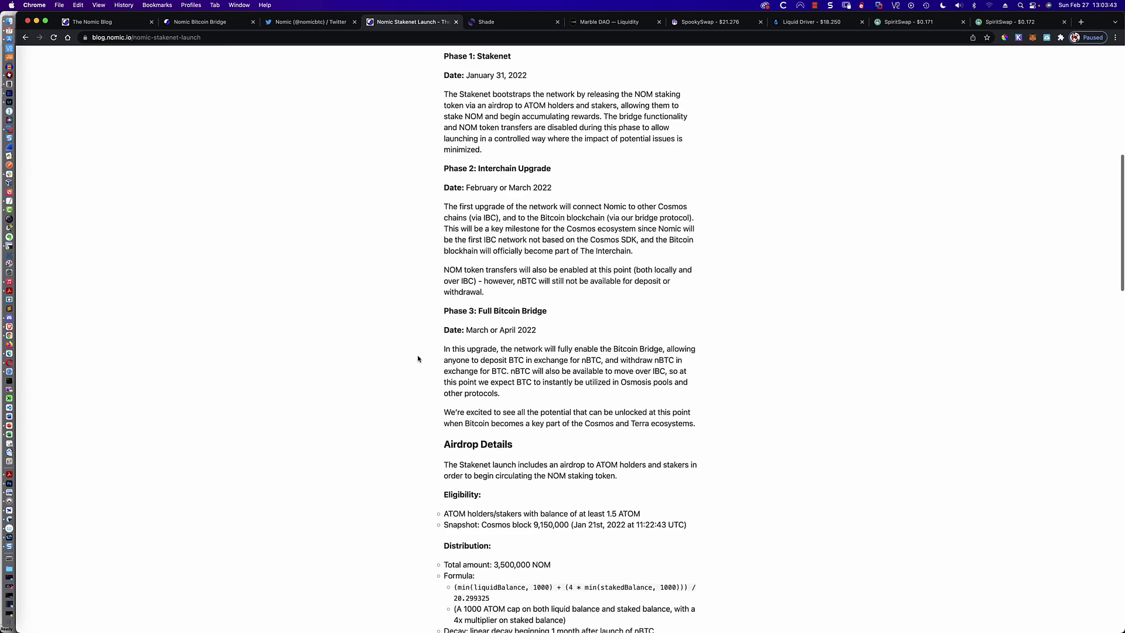
{"action": "scroll", "coordinate": [418, 358], "scroll_direction": "down", "scroll_amount": 1}
{"action": "scroll", "coordinate": [426, 358], "scroll_direction": "down", "scroll_amount": 2}
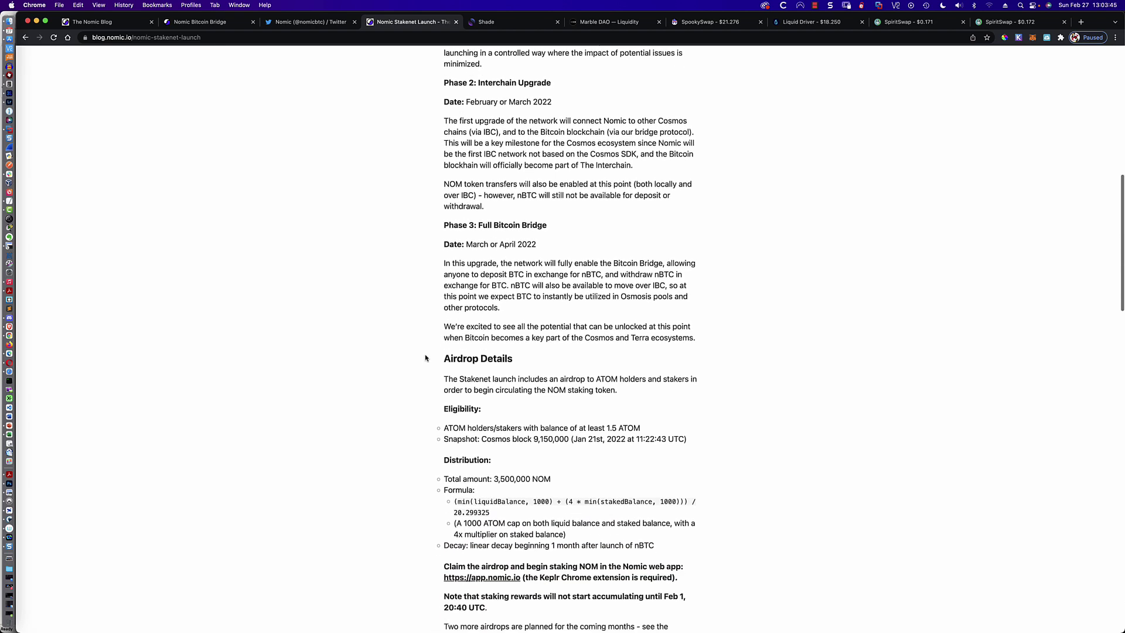
{"action": "scroll", "coordinate": [426, 358], "scroll_direction": "down", "scroll_amount": 6}
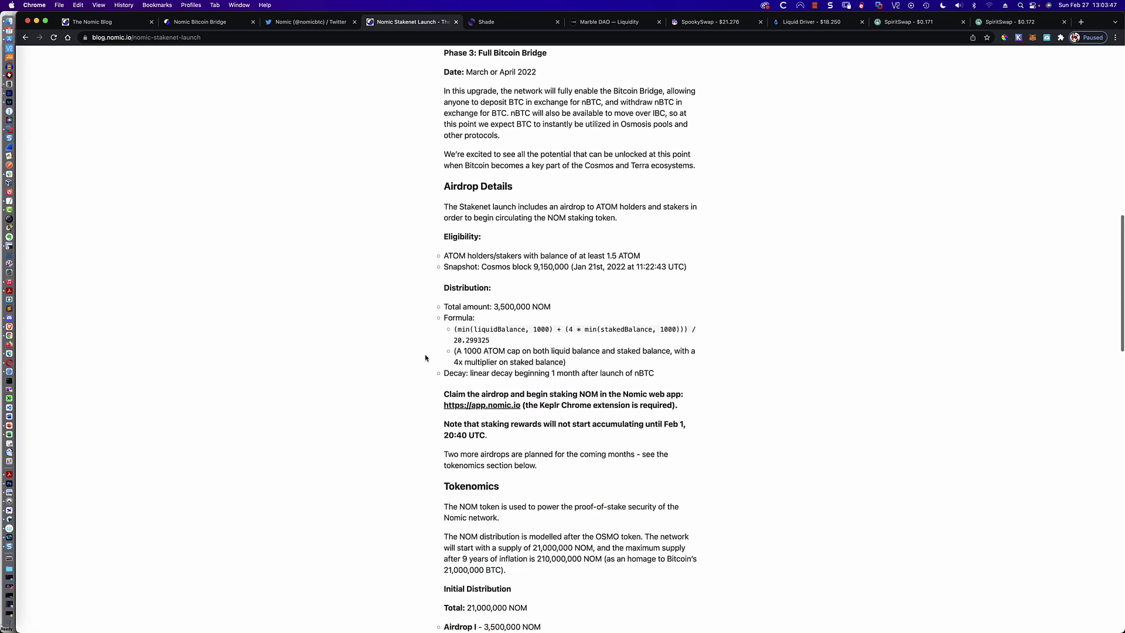
{"action": "scroll", "coordinate": [425, 358], "scroll_direction": "down", "scroll_amount": 4}
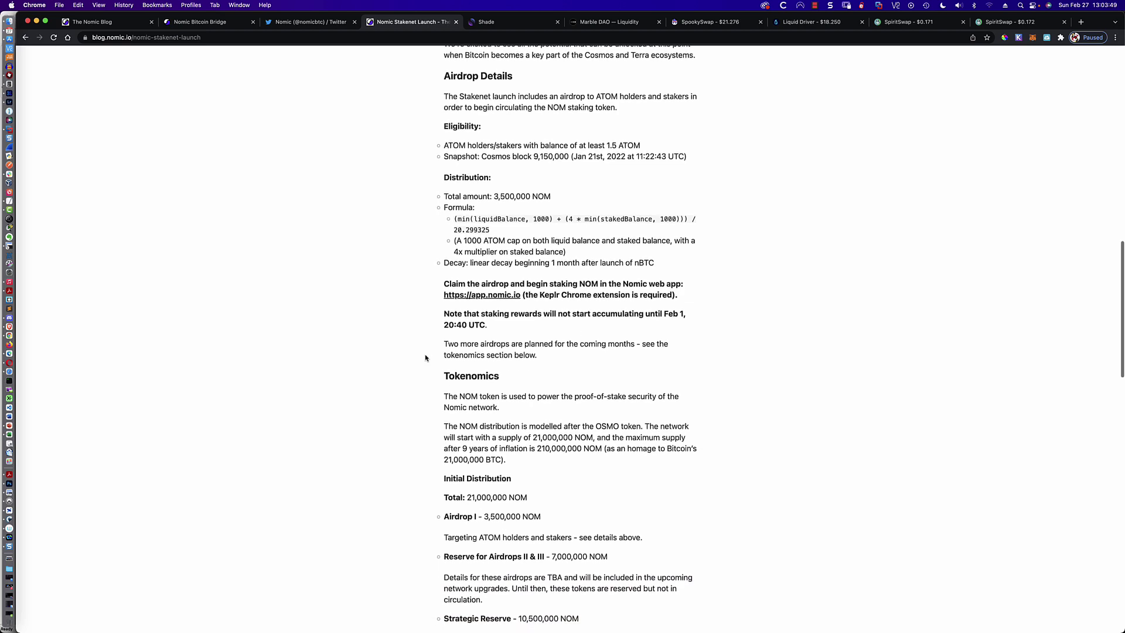
{"action": "scroll", "coordinate": [426, 358], "scroll_direction": "down", "scroll_amount": 8}
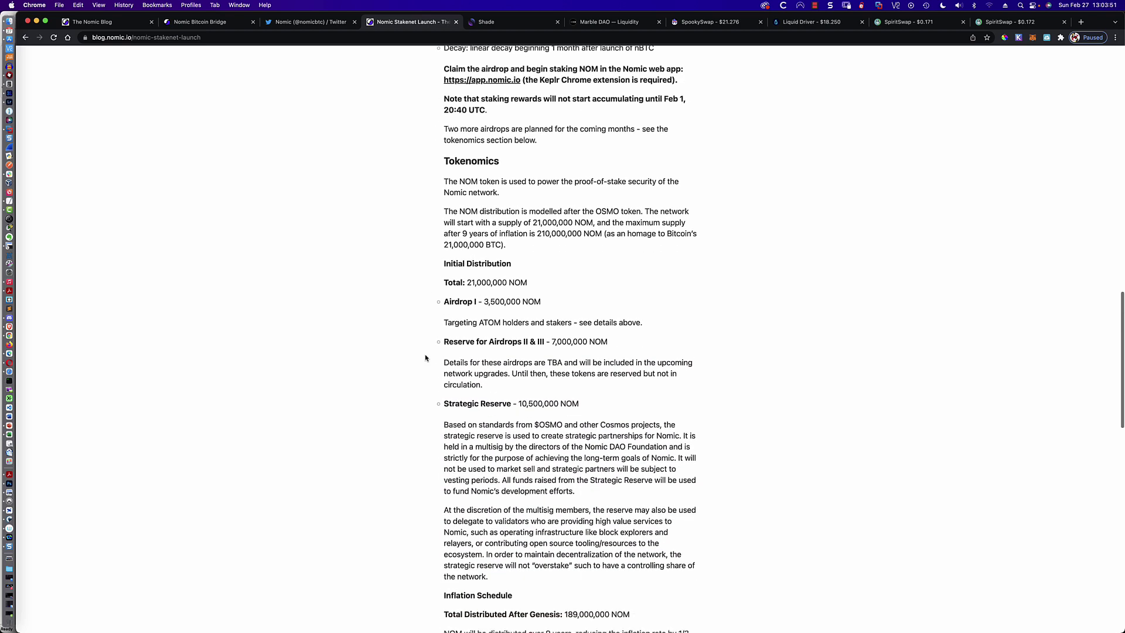
{"action": "scroll", "coordinate": [426, 358], "scroll_direction": "down", "scroll_amount": 1}
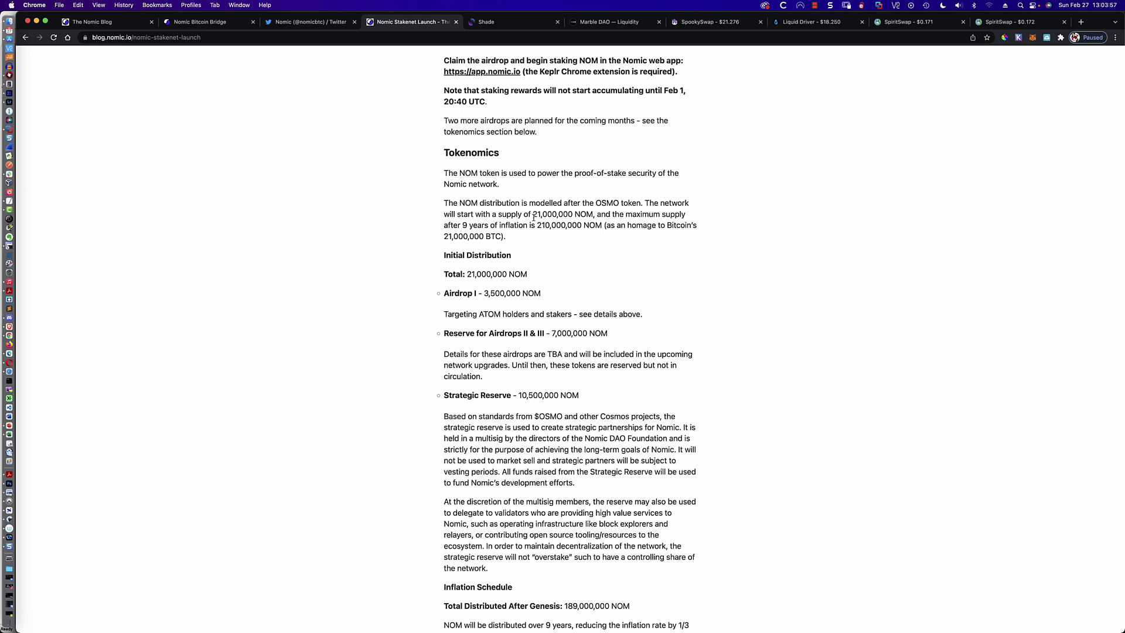
{"action": "left_click_drag", "start_coordinate": [471, 225], "coordinate": [603, 225]}
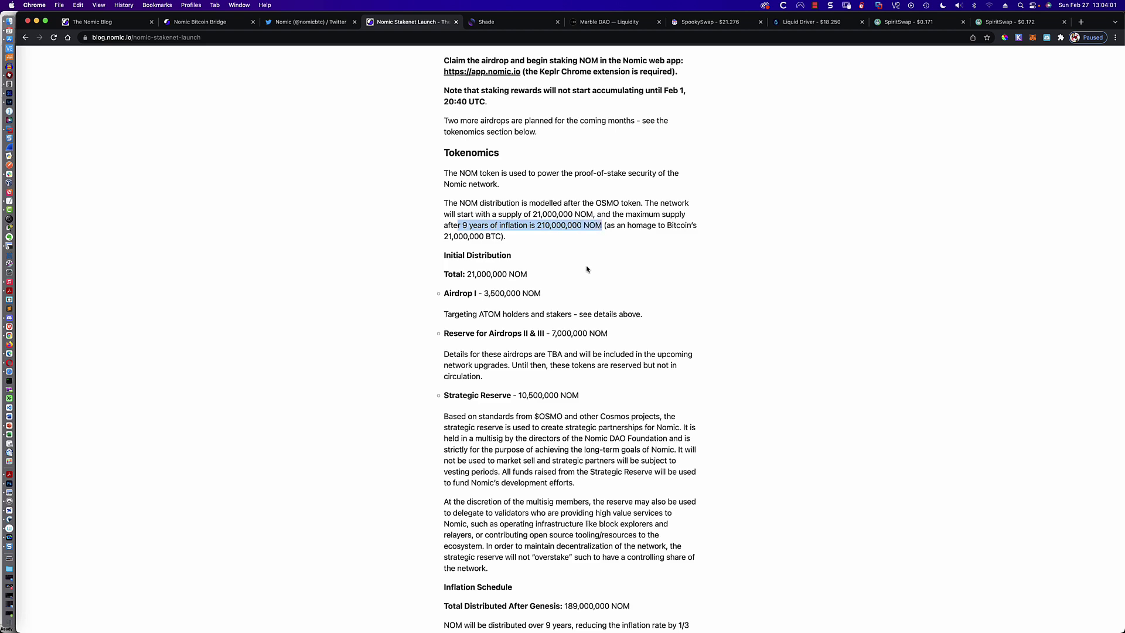
Read further down the post, then scroll back up.
{"action": "scroll", "coordinate": [560, 265], "scroll_direction": "down", "scroll_amount": 5}
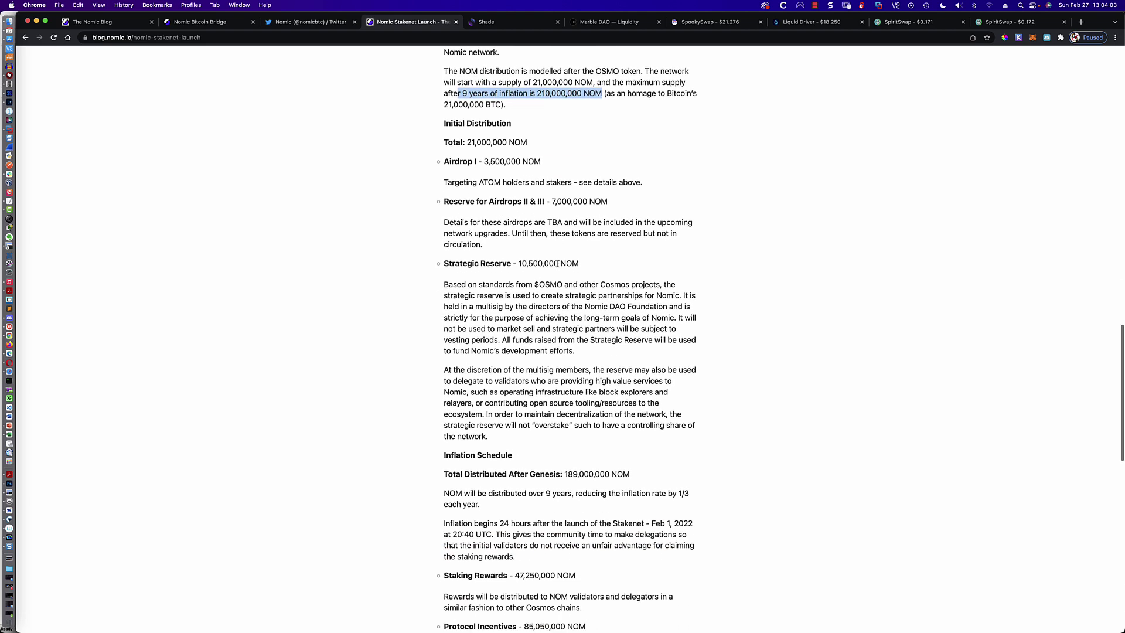
{"action": "scroll", "coordinate": [558, 263], "scroll_direction": "down", "scroll_amount": 2}
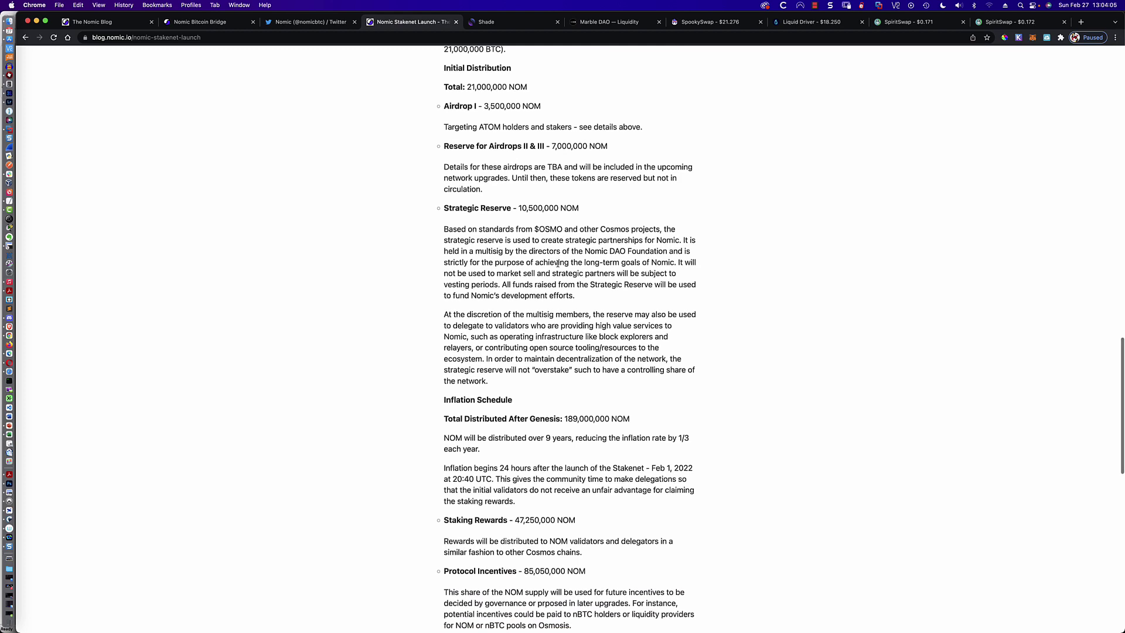
{"action": "scroll", "coordinate": [558, 263], "scroll_direction": "down", "scroll_amount": 4}
{"action": "scroll", "coordinate": [557, 266], "scroll_direction": "down", "scroll_amount": 9}
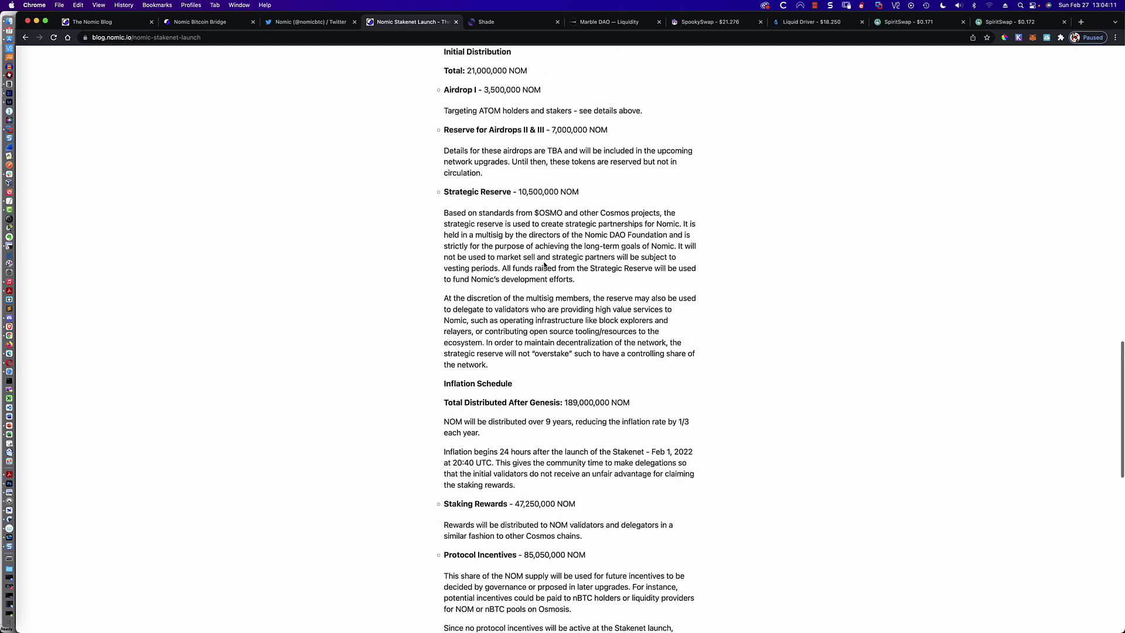
{"action": "scroll", "coordinate": [544, 265], "scroll_direction": "up", "scroll_amount": 20}
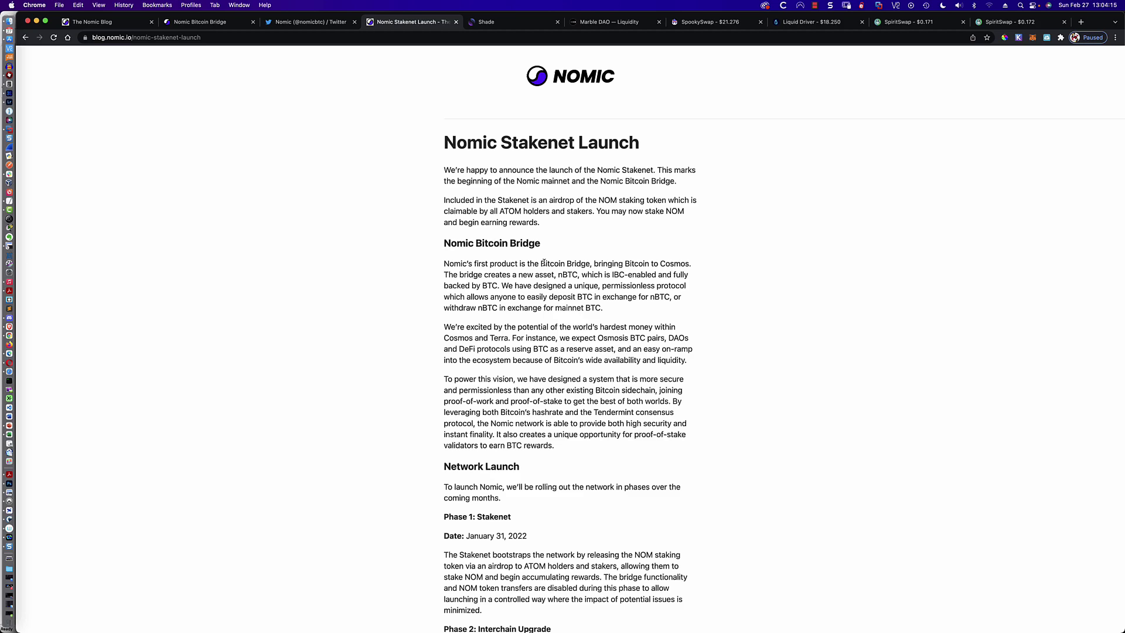
{"action": "scroll", "coordinate": [543, 262], "scroll_direction": "down", "scroll_amount": 20}
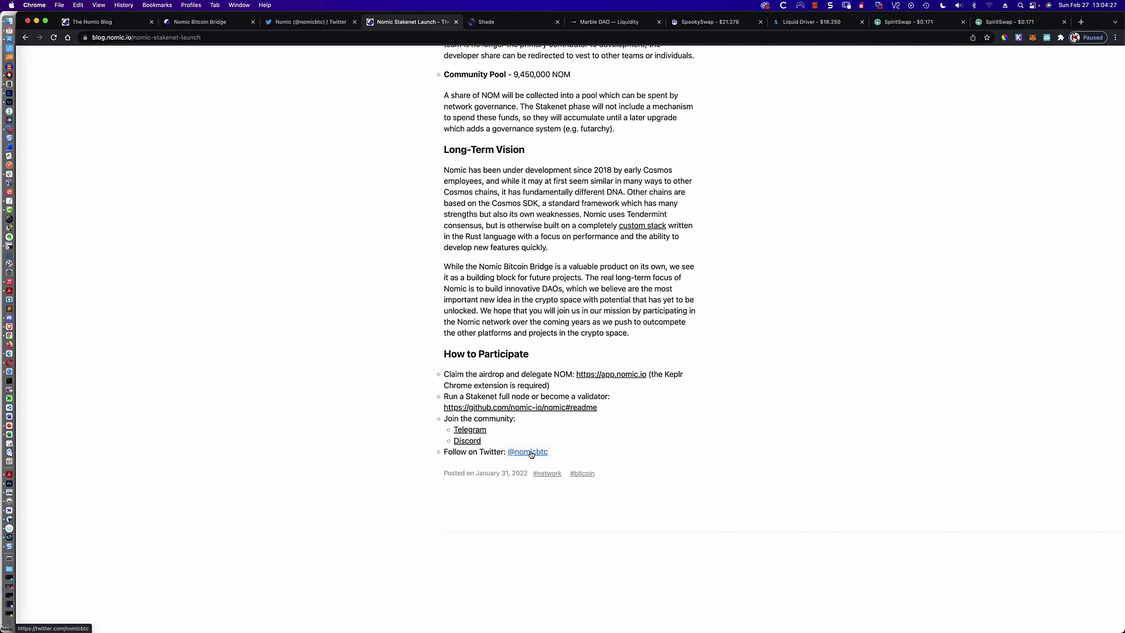
{"action": "left_click_drag", "start_coordinate": [445, 375], "coordinate": [575, 375]}
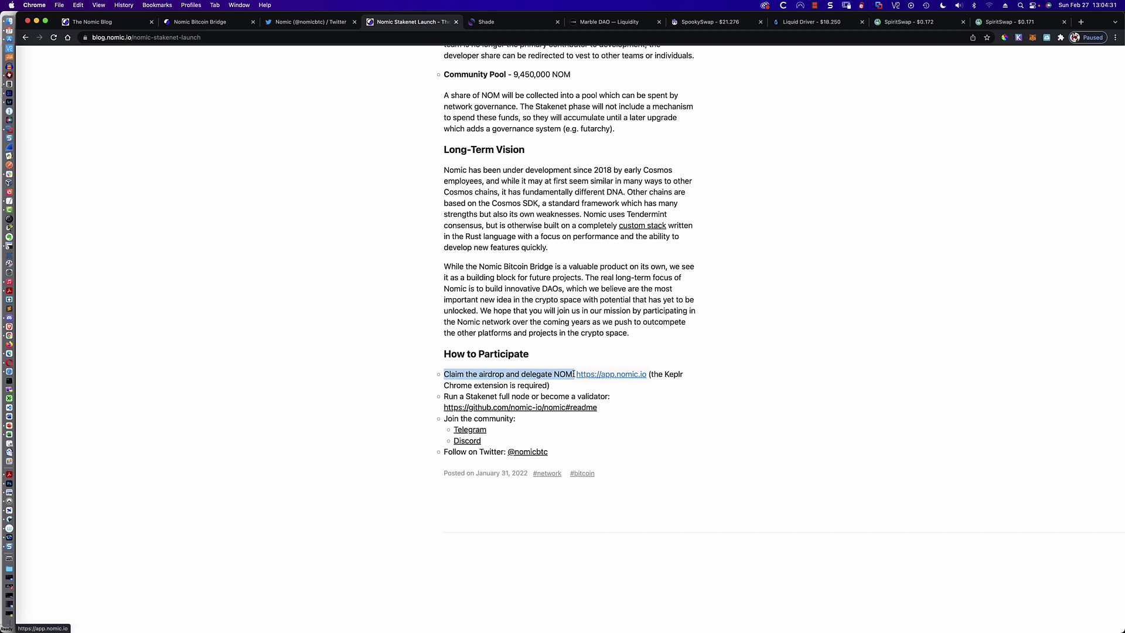
{"action": "left_click", "coordinate": [614, 375]}
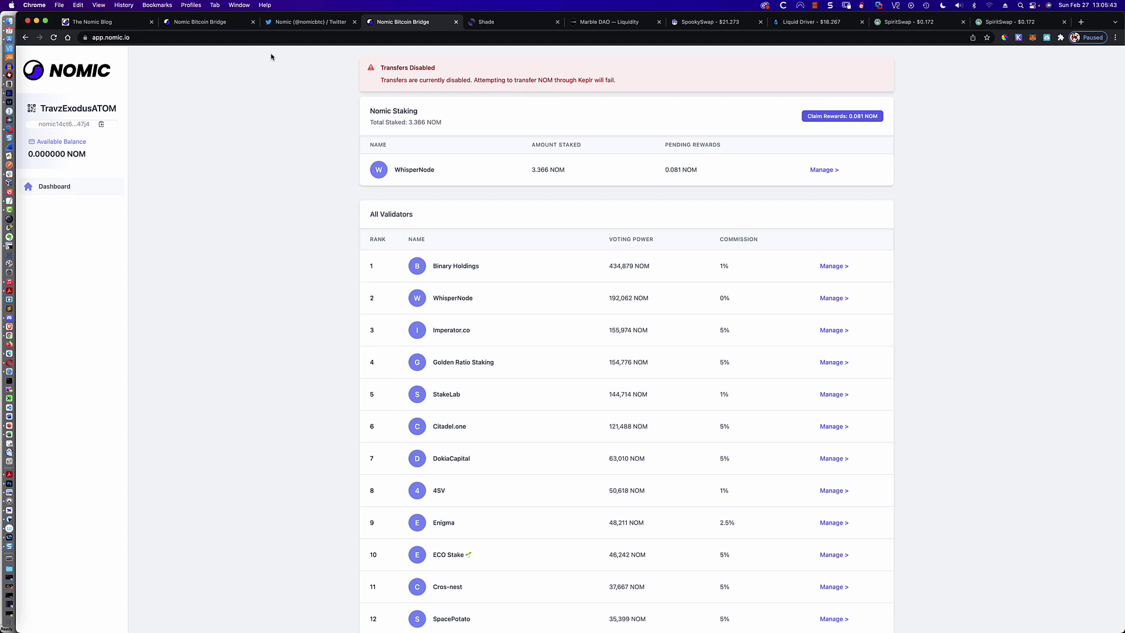
Return to the Nomic Blog tab and reopen the Nomic Stakenet Launch post.
{"action": "left_click", "coordinate": [216, 24]}
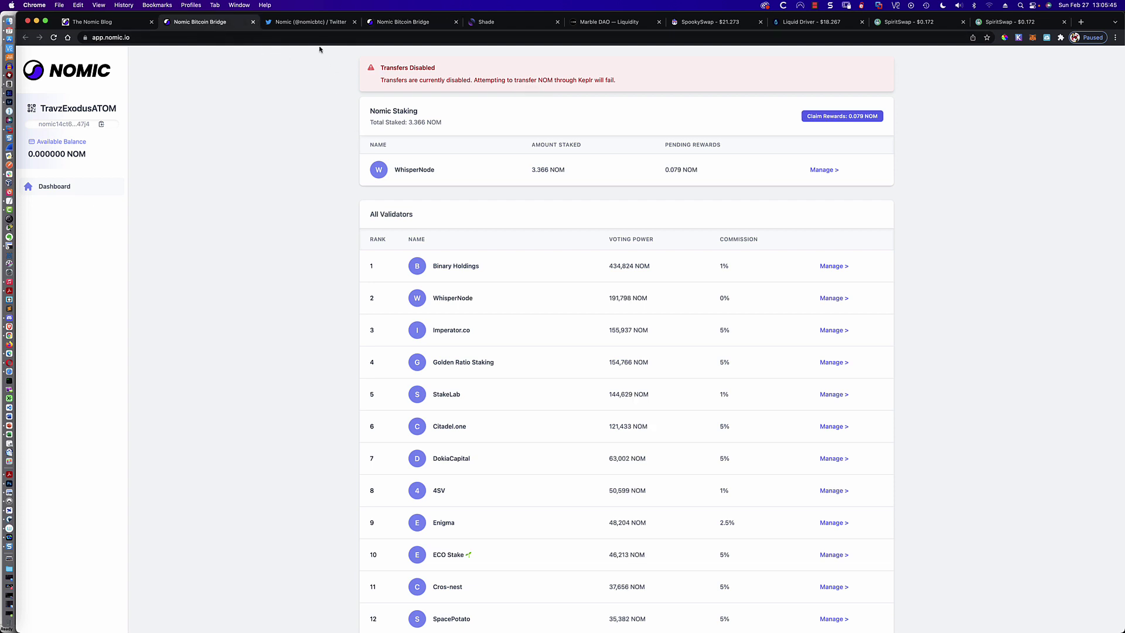
{"action": "left_click", "coordinate": [133, 23]}
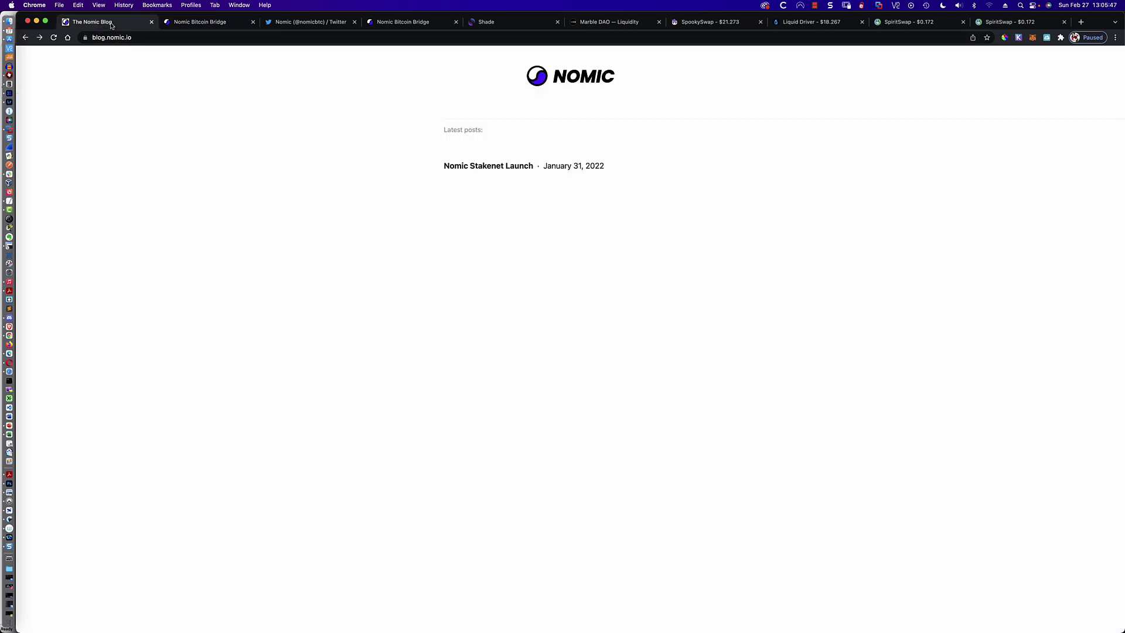
{"action": "left_click", "coordinate": [478, 167]}
Scroll to Phase 2 and highlight the paragraph saying NOM token transfers will be enabled.
{"action": "scroll", "coordinate": [478, 196], "scroll_direction": "down", "scroll_amount": 20}
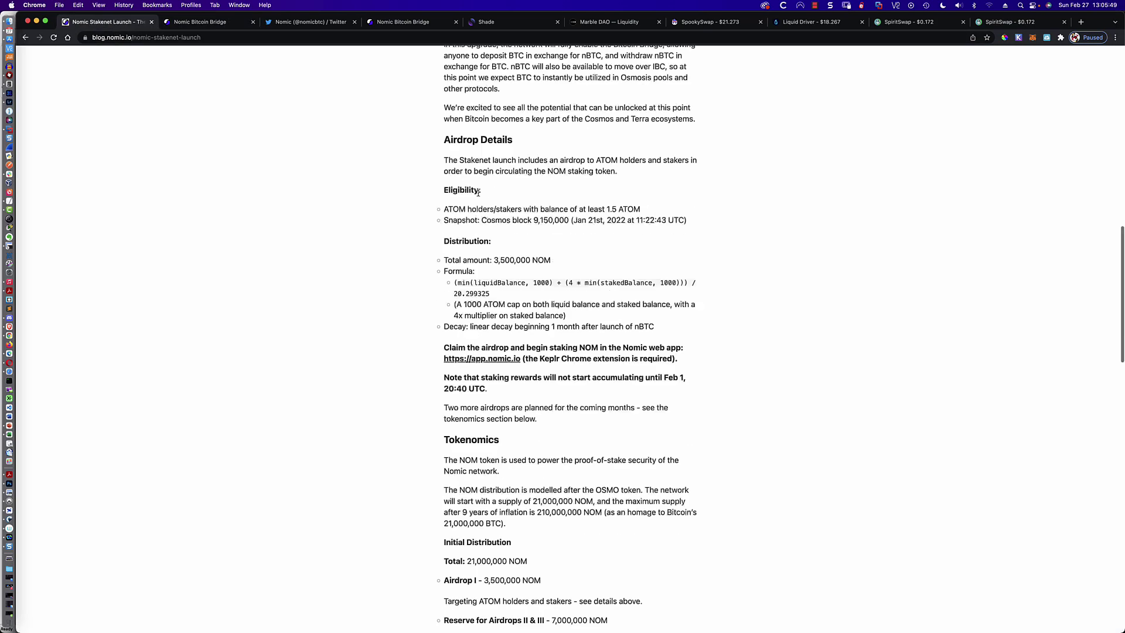
{"action": "scroll", "coordinate": [477, 196], "scroll_direction": "up", "scroll_amount": 3}
{"action": "scroll", "coordinate": [478, 195], "scroll_direction": "up", "scroll_amount": 15}
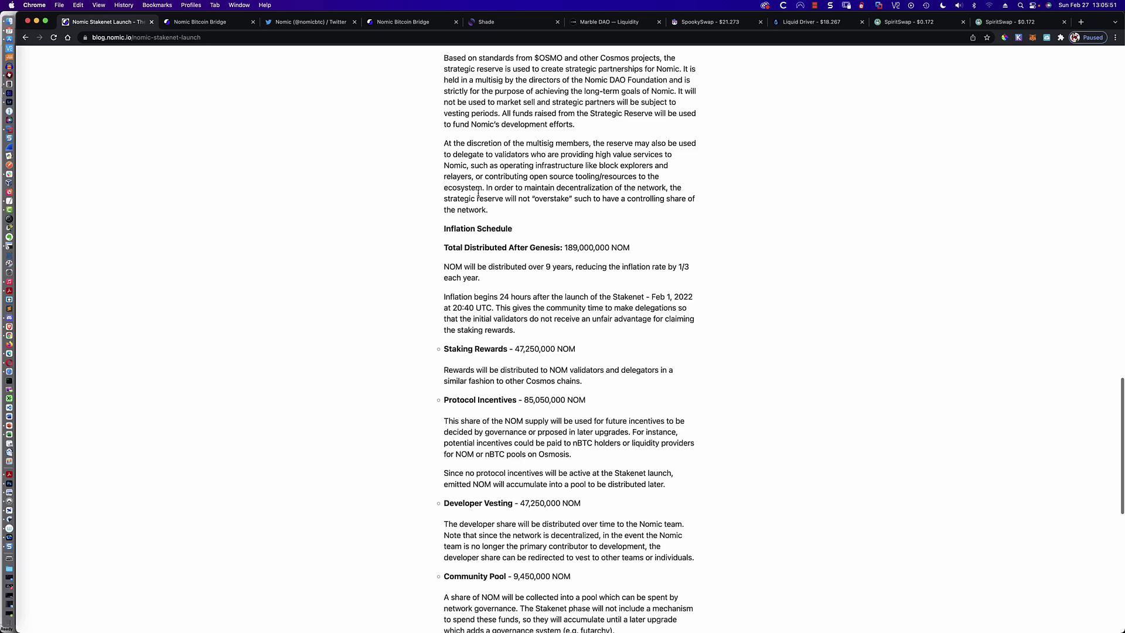
{"action": "scroll", "coordinate": [479, 195], "scroll_direction": "up", "scroll_amount": 7}
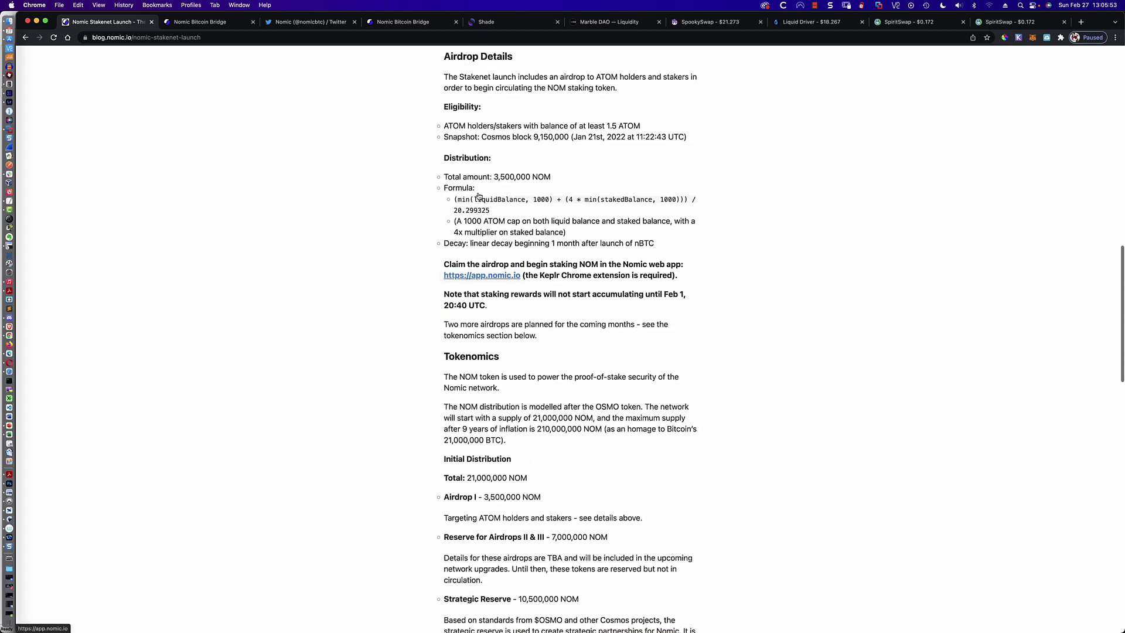
{"action": "scroll", "coordinate": [478, 196], "scroll_direction": "up", "scroll_amount": 2}
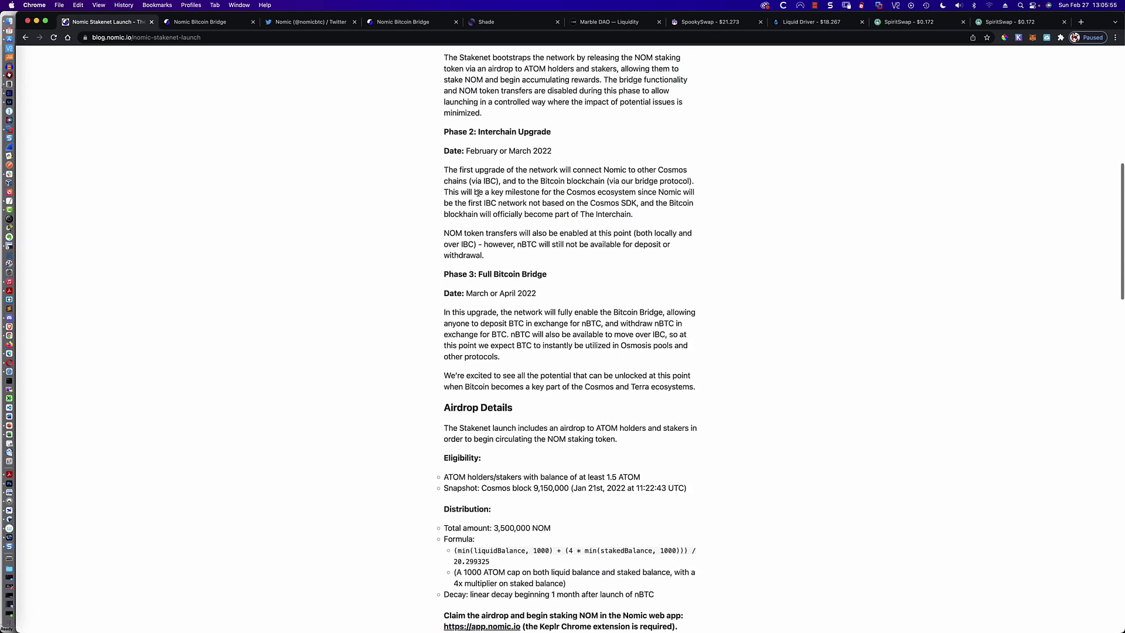
{"action": "left_click_drag", "start_coordinate": [466, 152], "coordinate": [545, 155]}
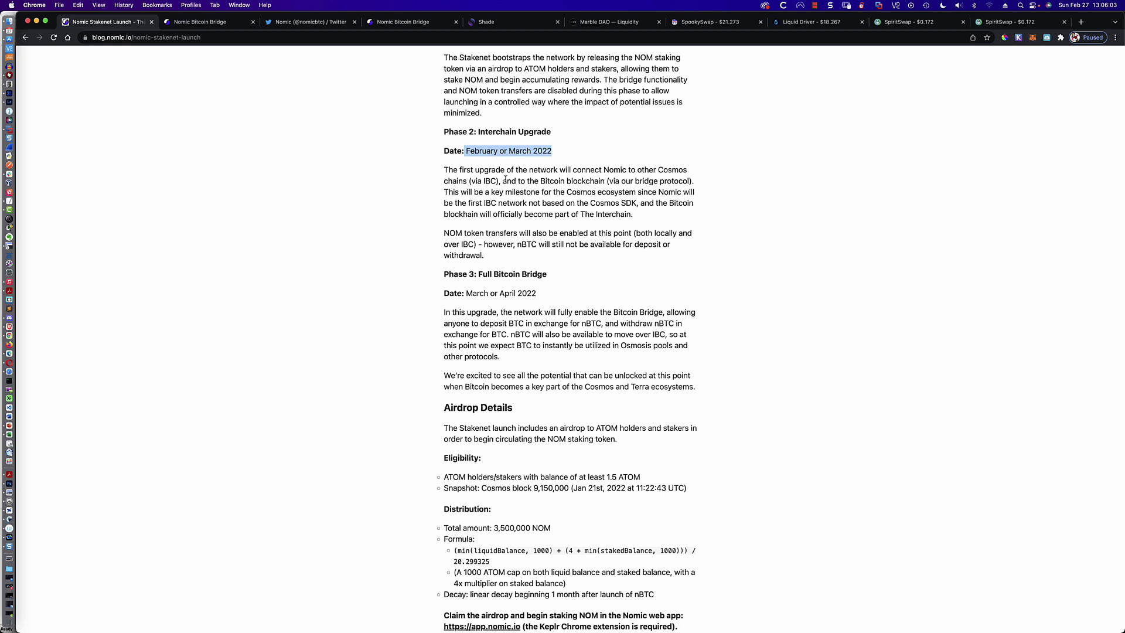
{"action": "left_click_drag", "start_coordinate": [449, 232], "coordinate": [649, 255]}
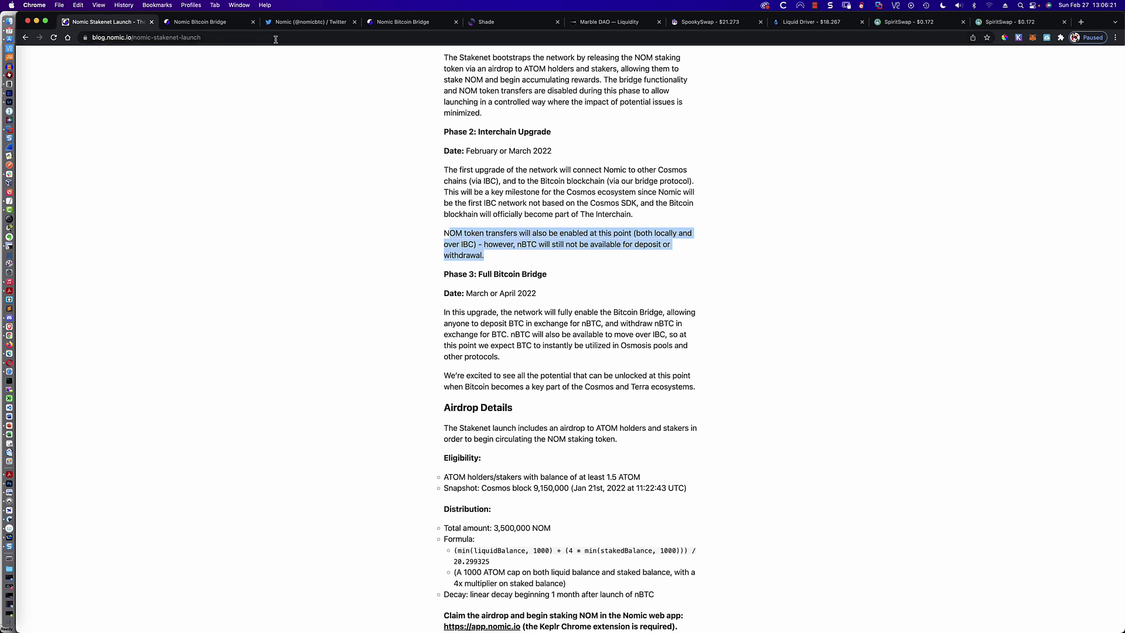
Switch back to the Nomic Bitcoin Bridge tab showing 3.366 NOM staked with WhisperNode.
{"action": "left_click", "coordinate": [207, 22]}
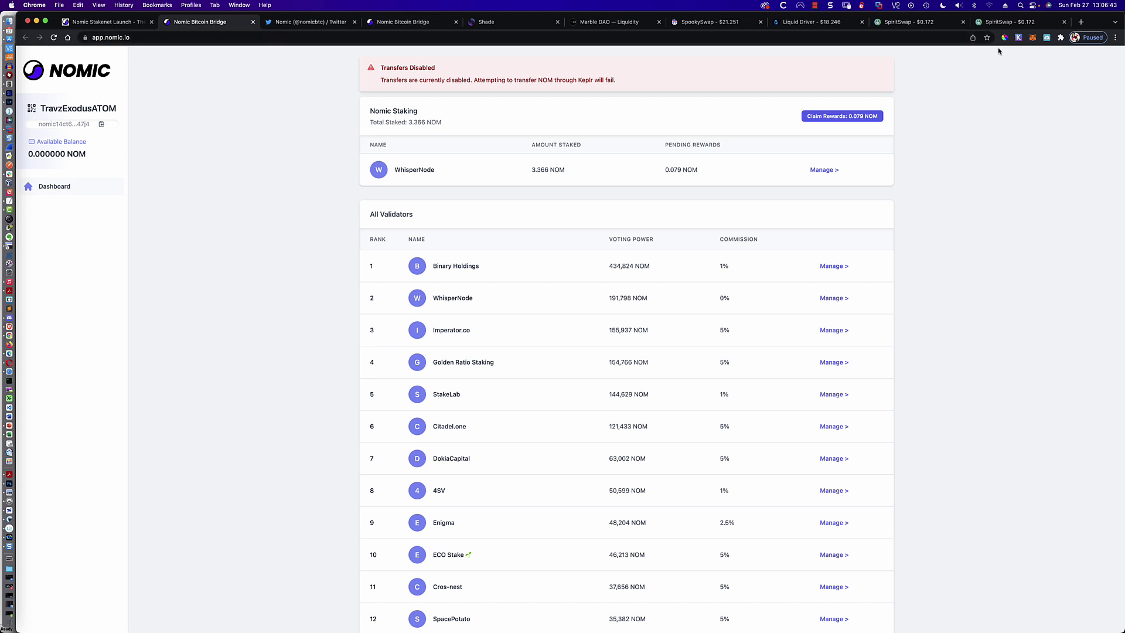
Check the Keplr wallet's 3.366419 NOM stake, highlight 'Earn up to 855.11% per year', then open the accounts list.
{"action": "left_click", "coordinate": [1018, 39]}
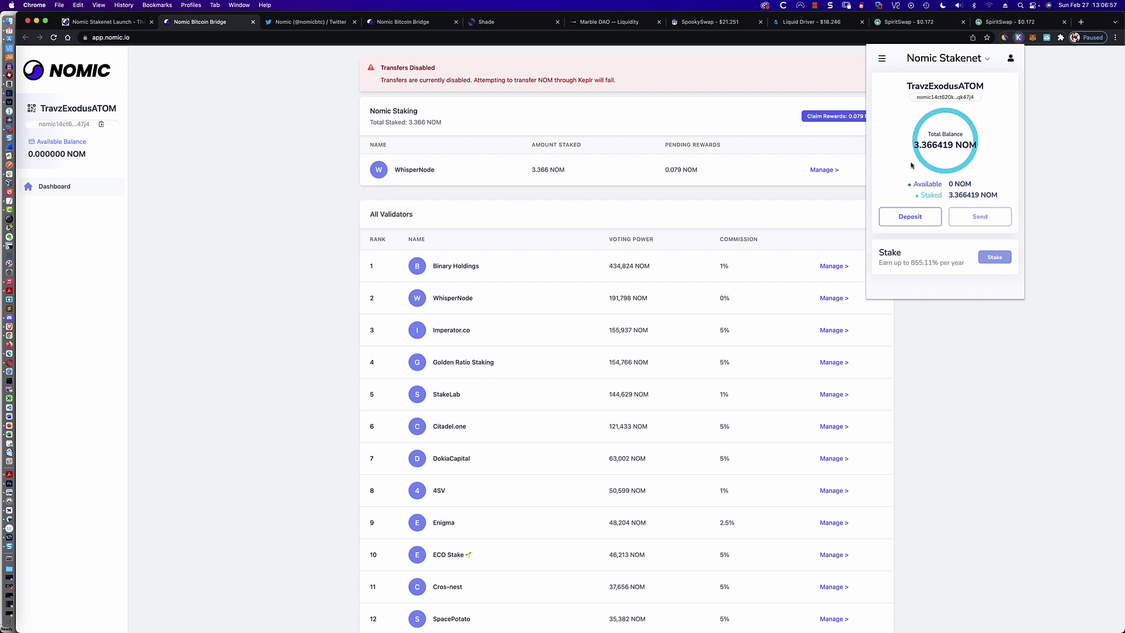
{"action": "left_click_drag", "start_coordinate": [880, 265], "coordinate": [964, 266]}
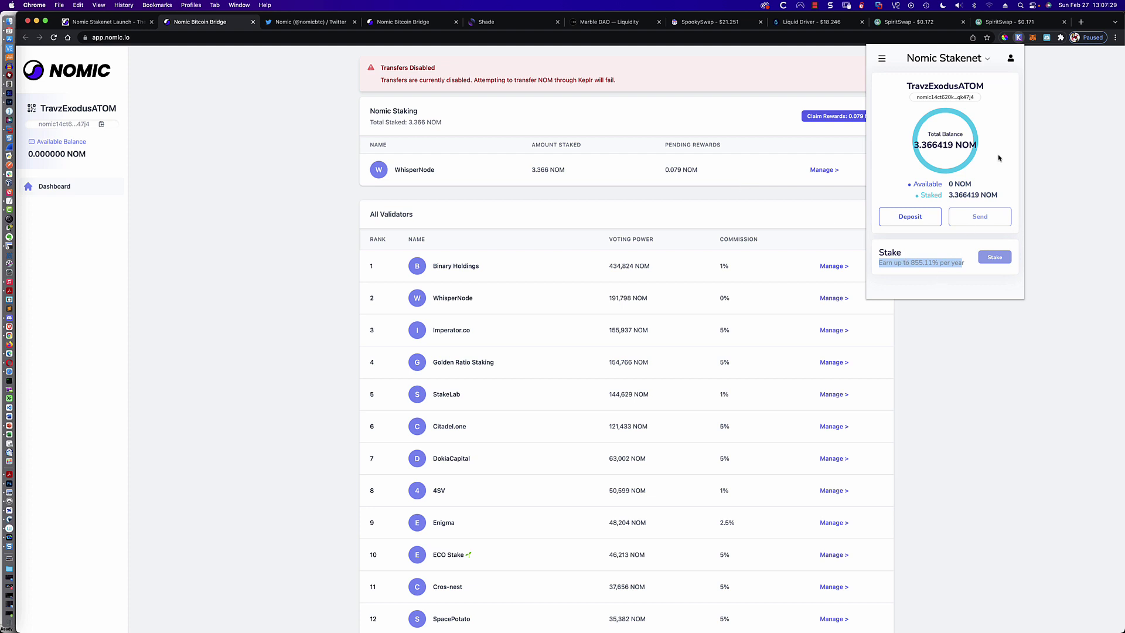
{"action": "left_click", "coordinate": [1011, 59]}
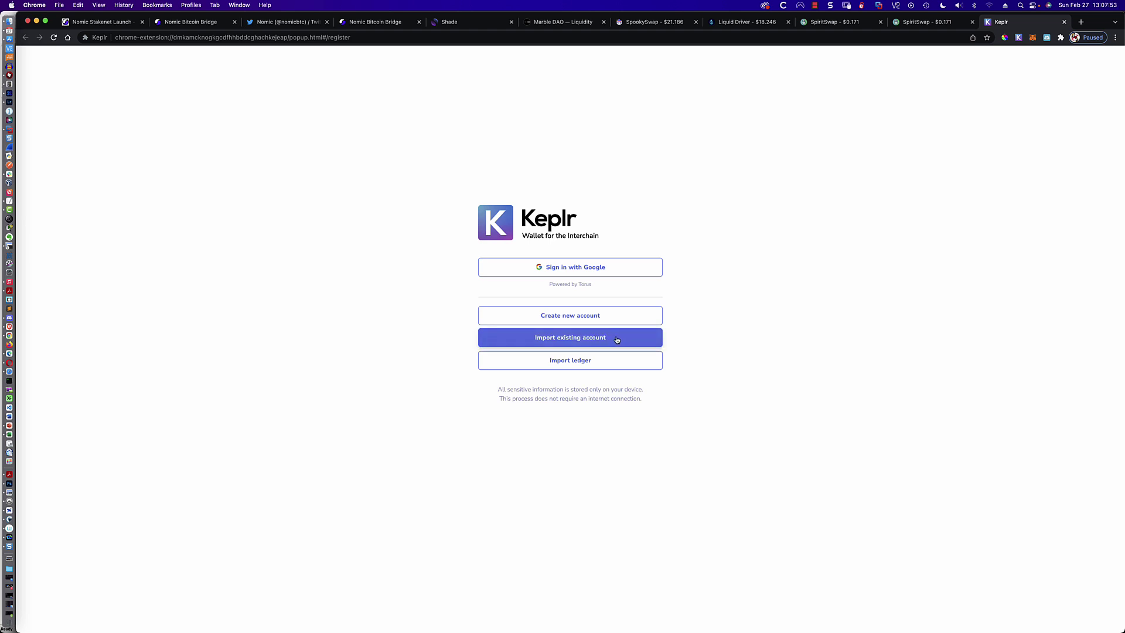
Choose Import existing account in Keplr, focus the mnemonic box, then switch to Exodus with Cmd+Tab.
{"action": "left_click", "coordinate": [572, 340]}
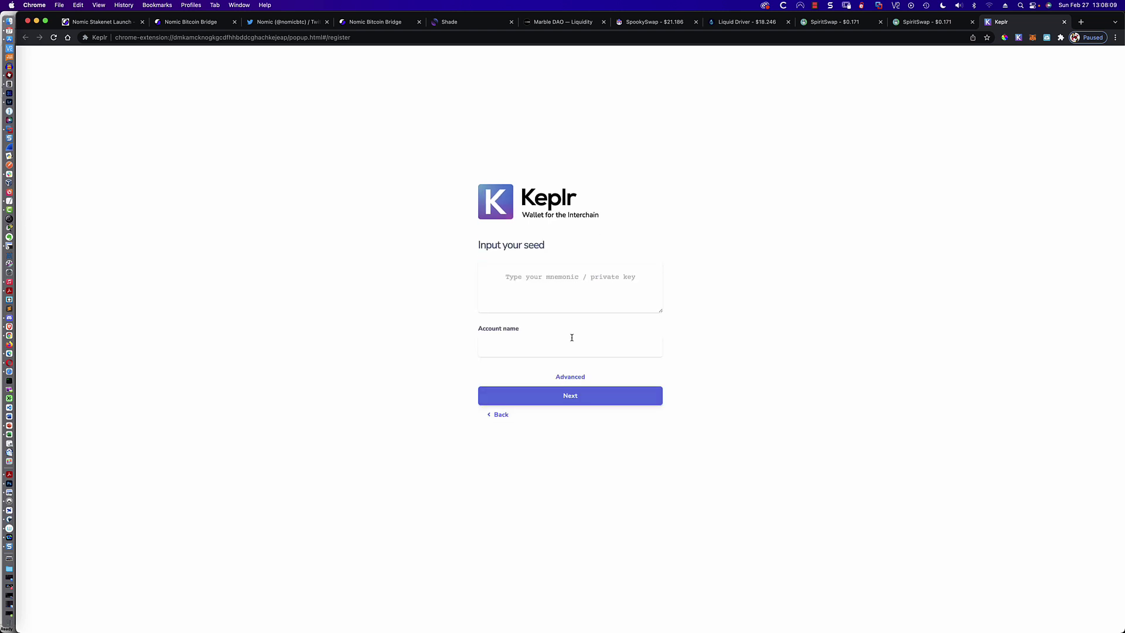
{"action": "left_click", "coordinate": [549, 274]}
{"action": "key", "text": "super+Tab"}
{"action": "key", "text": "super+Tab"}
{"action": "key", "text": "super+Tab"}
{"action": "key", "text": "super+Tab"}
{"action": "key", "text": "super+Tab"}
{"action": "key", "text": "super+Tab"}
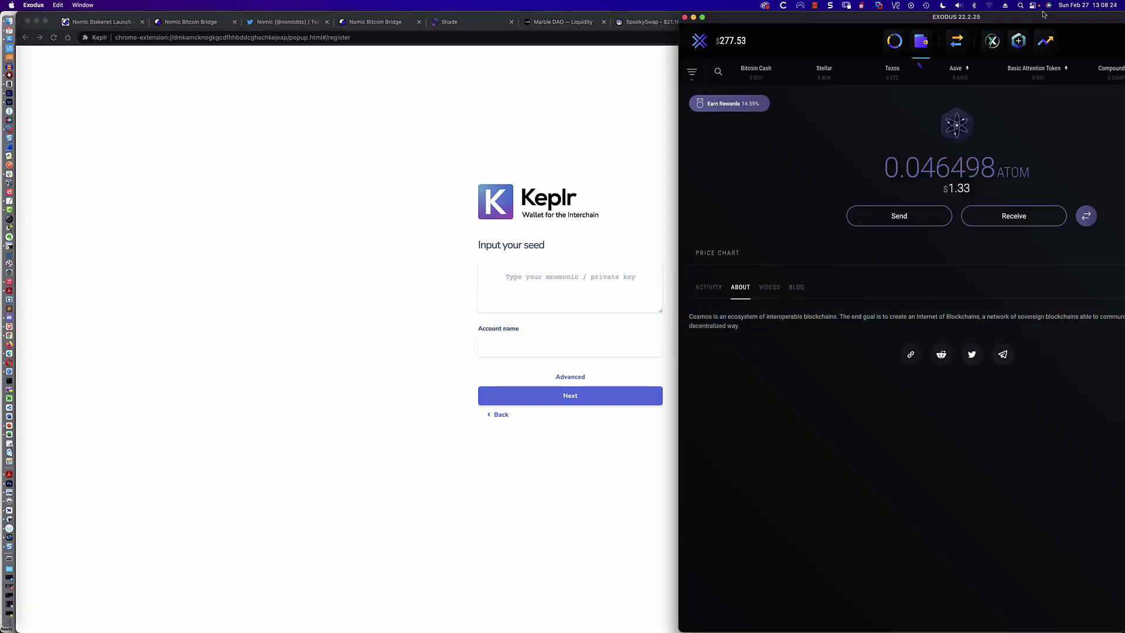
Move the Exodus window left and go to its Security backup settings.
{"action": "left_click_drag", "start_coordinate": [1044, 17], "coordinate": [934, 17]}
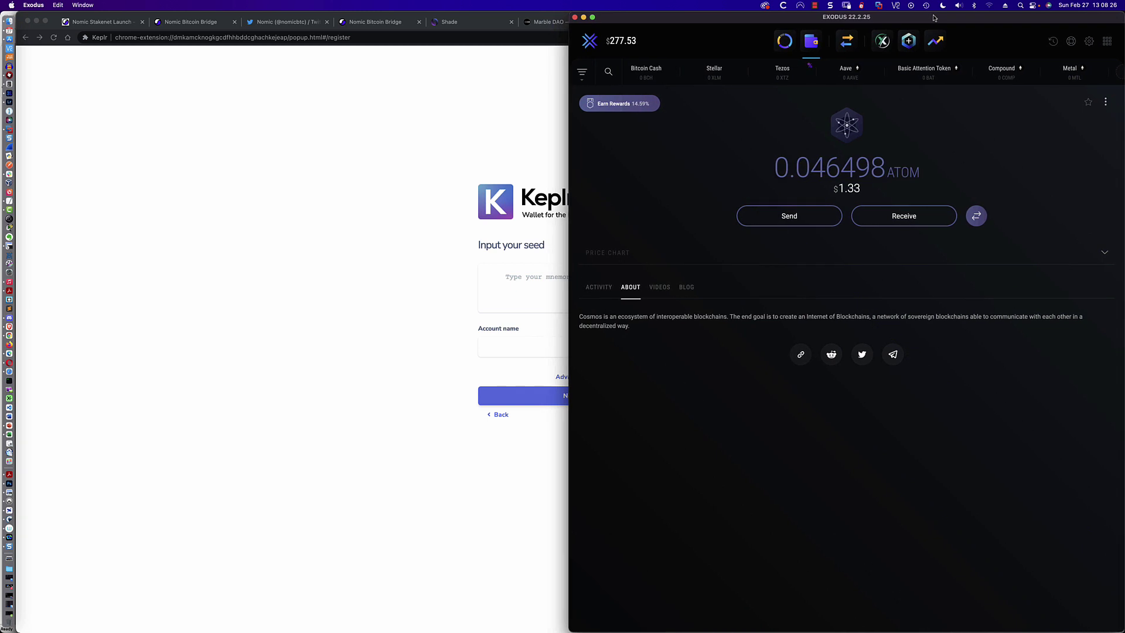
{"action": "left_click", "coordinate": [1088, 42]}
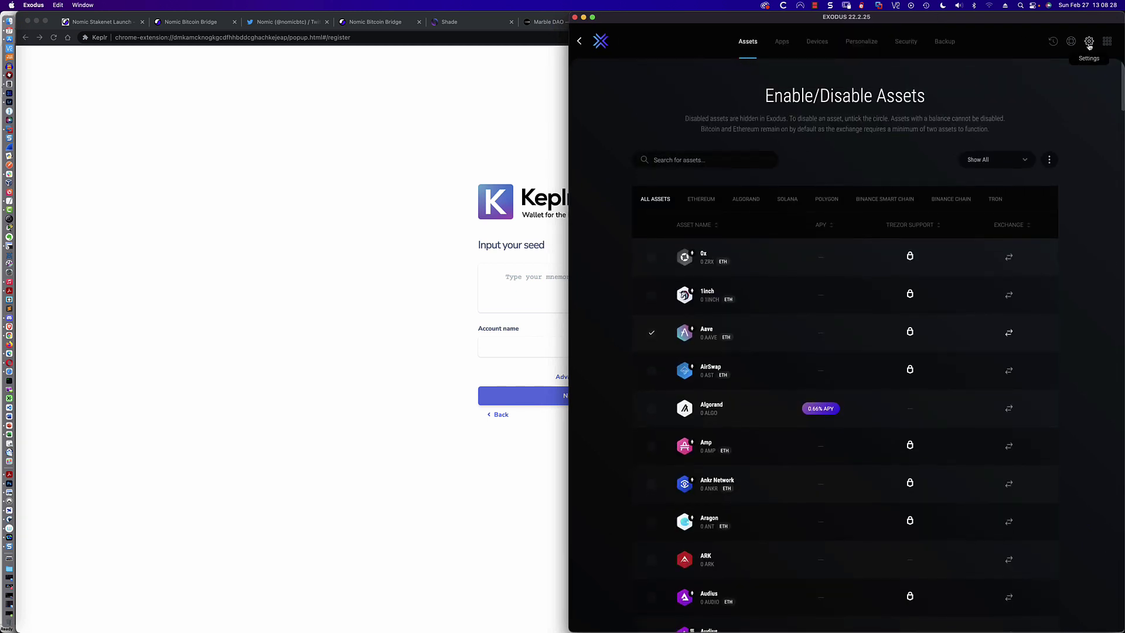
{"action": "left_click", "coordinate": [906, 42]}
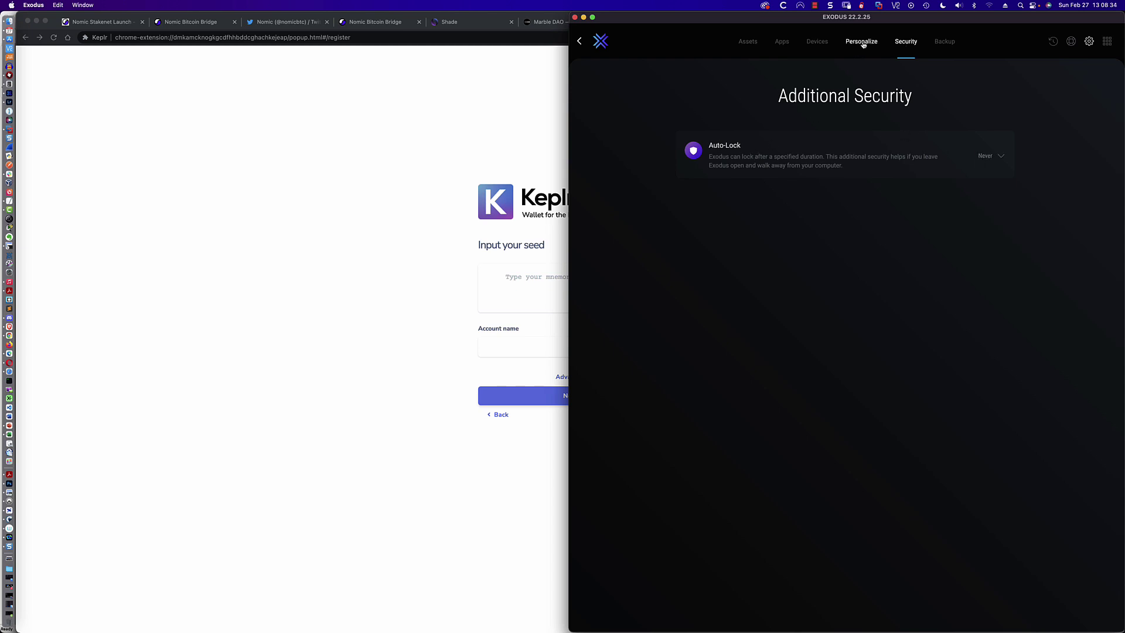
{"action": "left_click", "coordinate": [944, 42]}
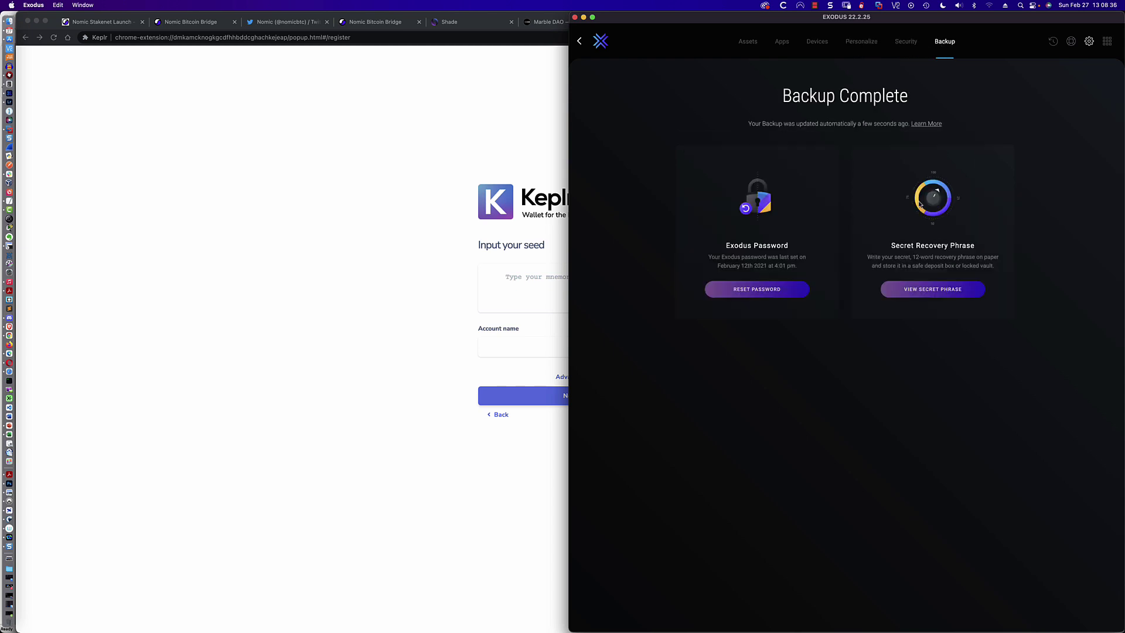
Request the 12-word secret phrase, confirm privacy, and unlock it with the wallet password.
{"action": "left_click", "coordinate": [919, 293]}
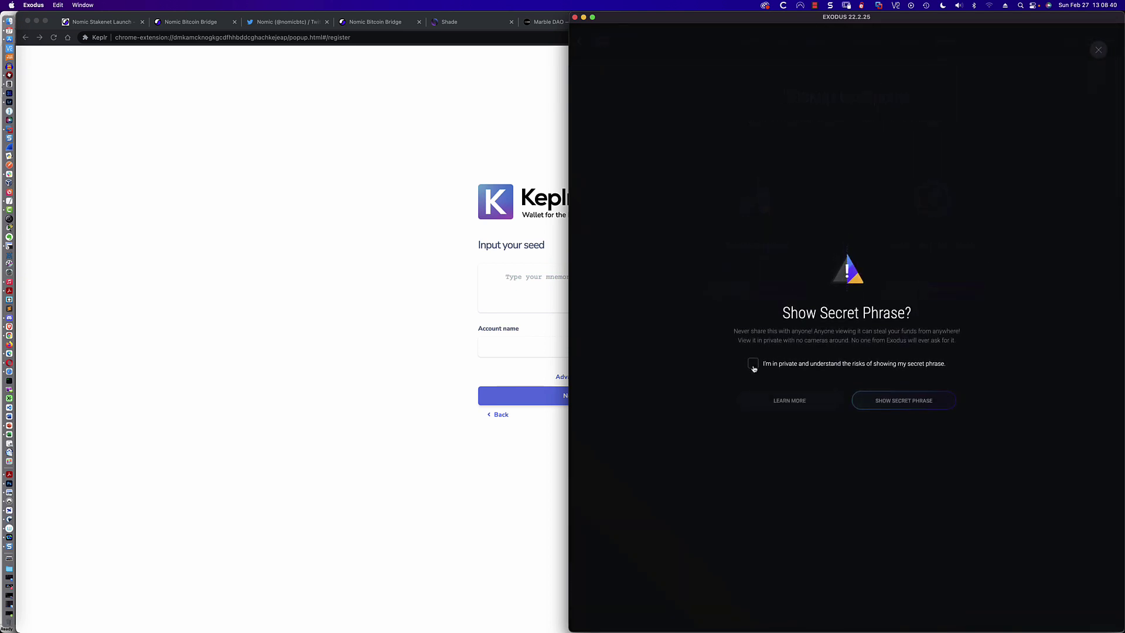
{"action": "left_click", "coordinate": [753, 366]}
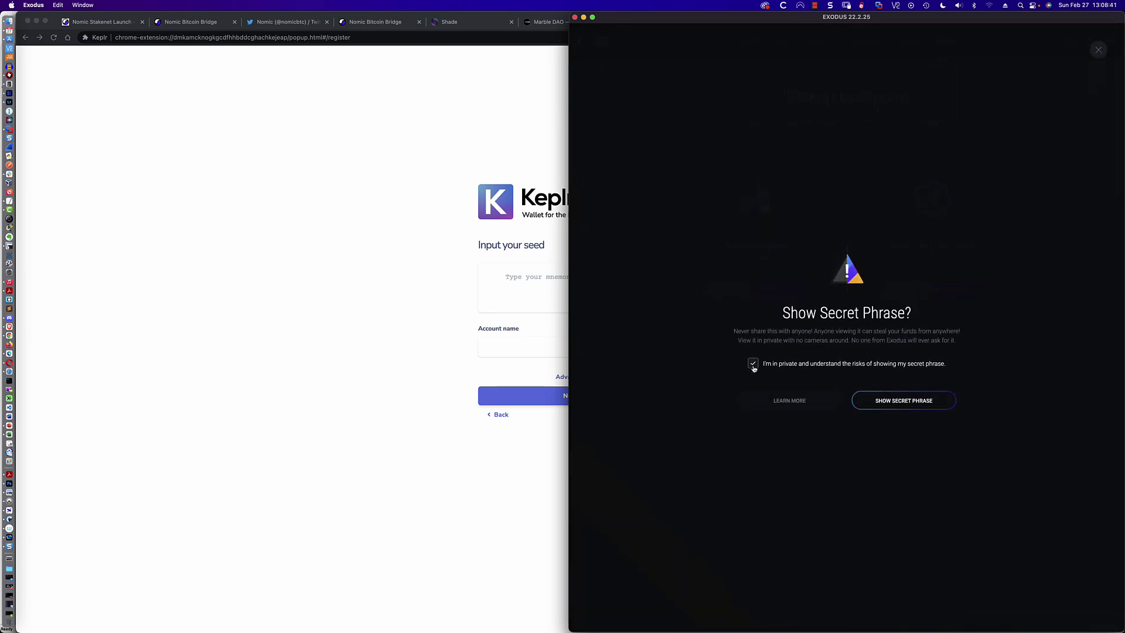
{"action": "left_click", "coordinate": [903, 406]}
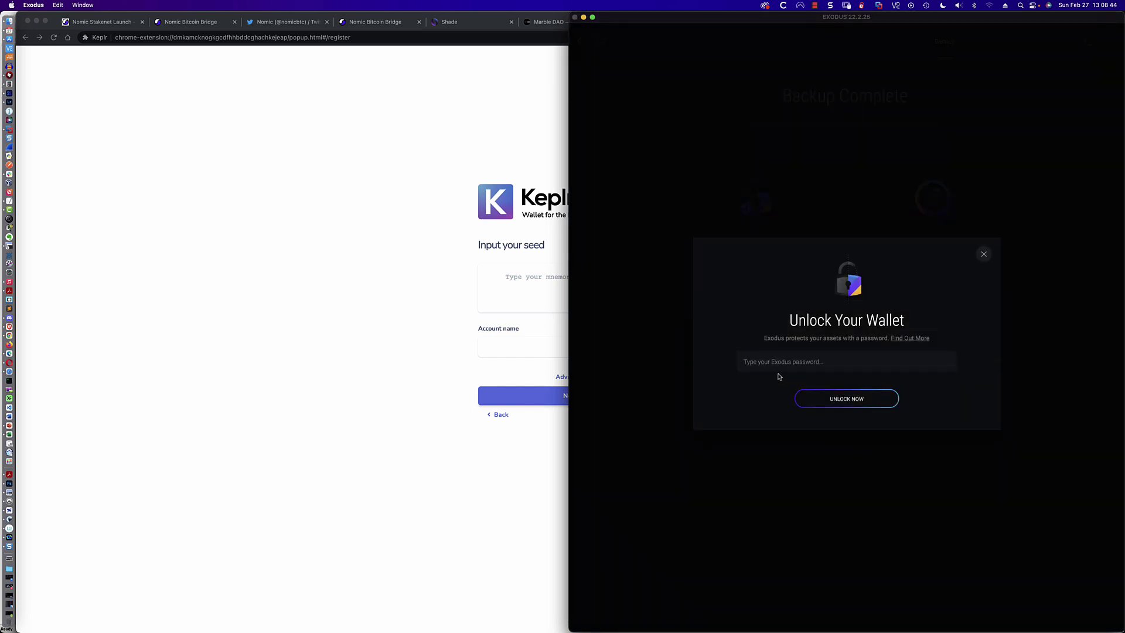
{"action": "type", "text": "****************"}
{"action": "key", "text": "Return"}
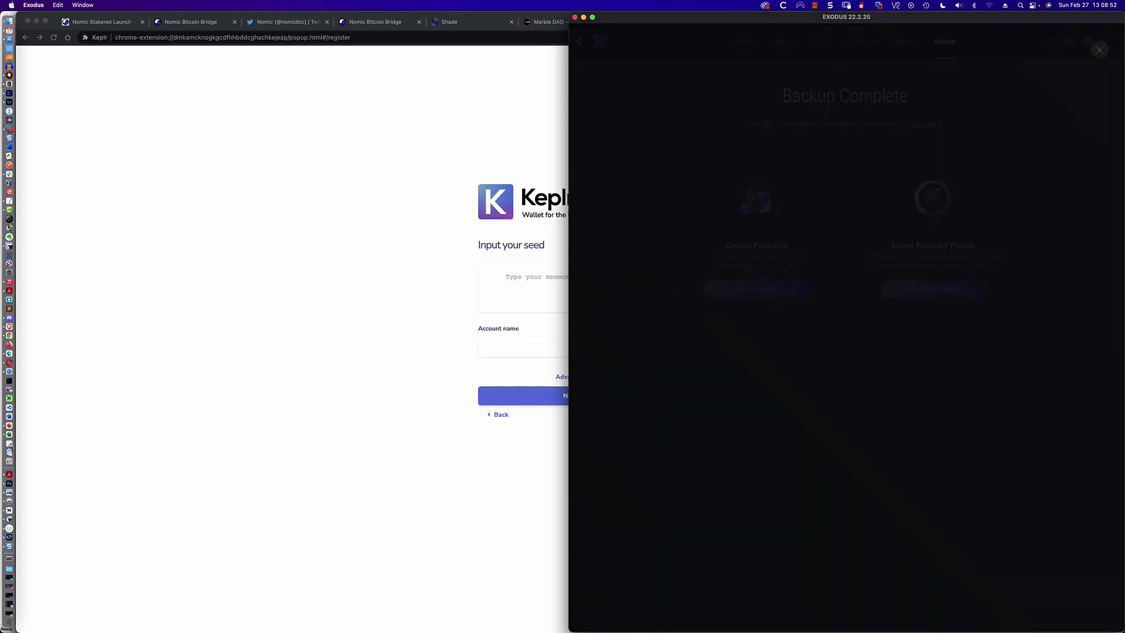
{"action": "mouse_move", "coordinate": [779, 365]}
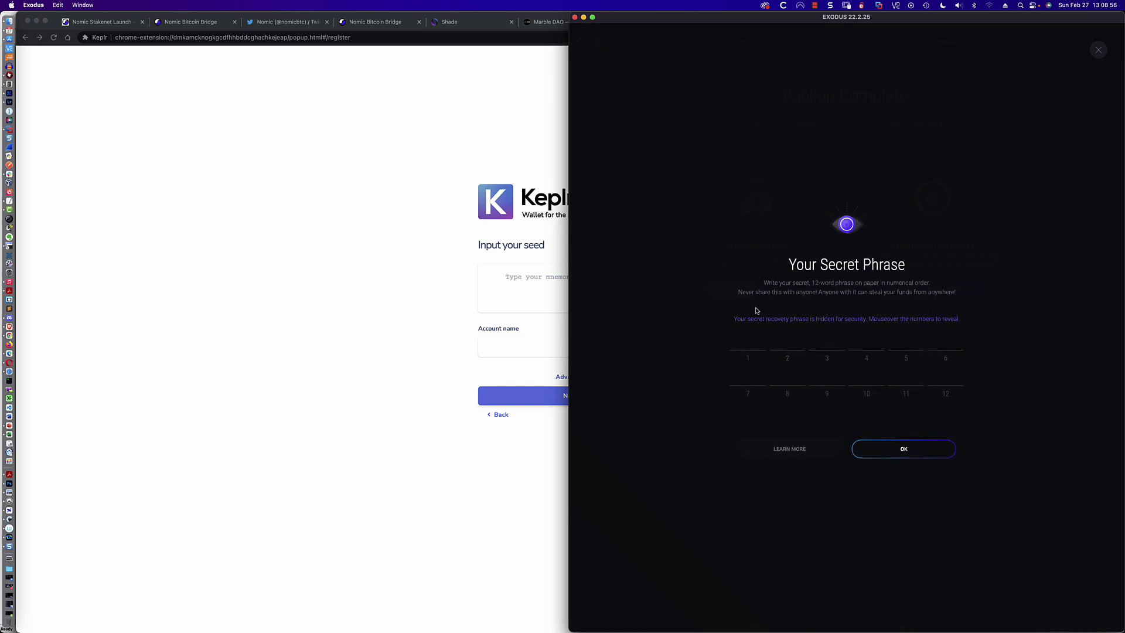
{"action": "mouse_move", "coordinate": [787, 344]}
Bring Keplr's seed import page forward, focus Account name, and check the 3.366419 NOM balance in the popup.
{"action": "left_click", "coordinate": [533, 279]}
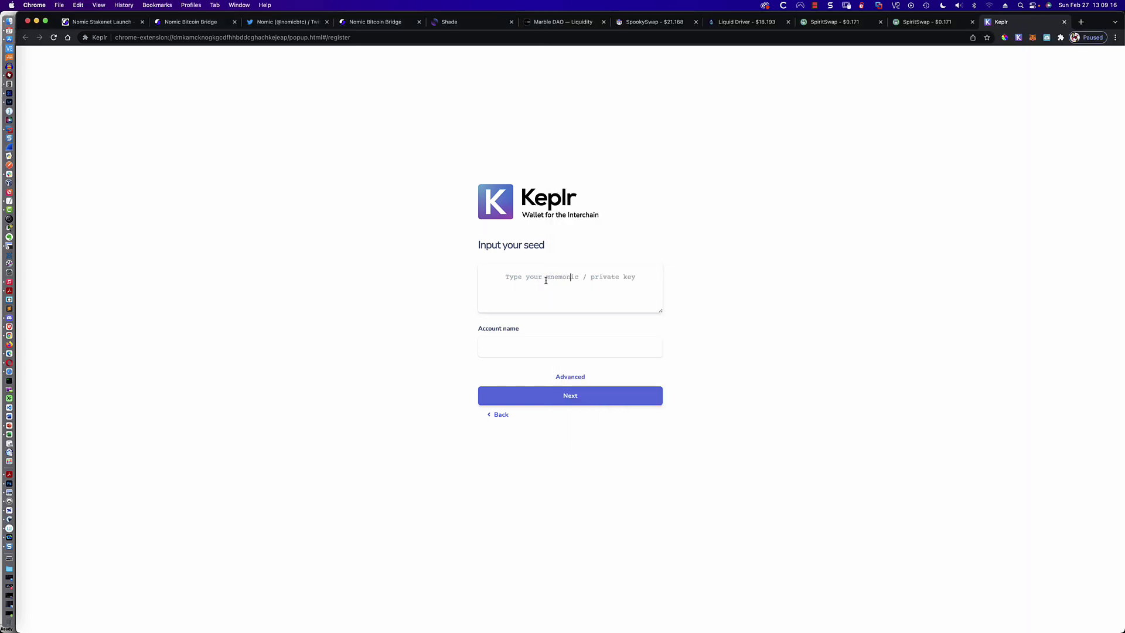
{"action": "left_click", "coordinate": [528, 351]}
{"action": "left_click", "coordinate": [1017, 43]}
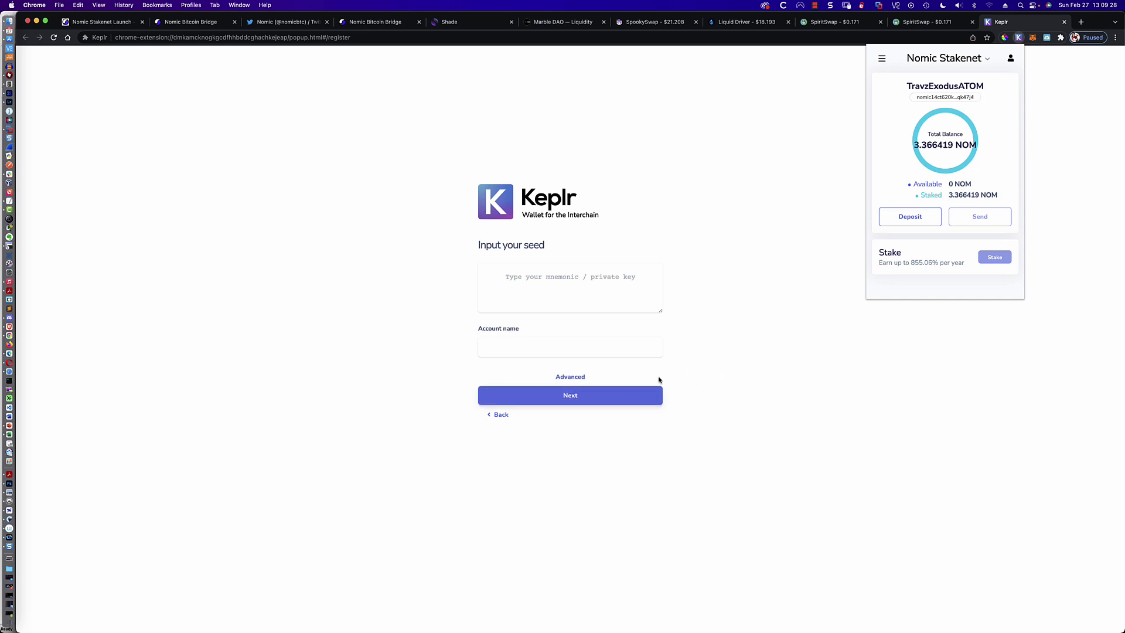
{"action": "left_click", "coordinate": [742, 335]}
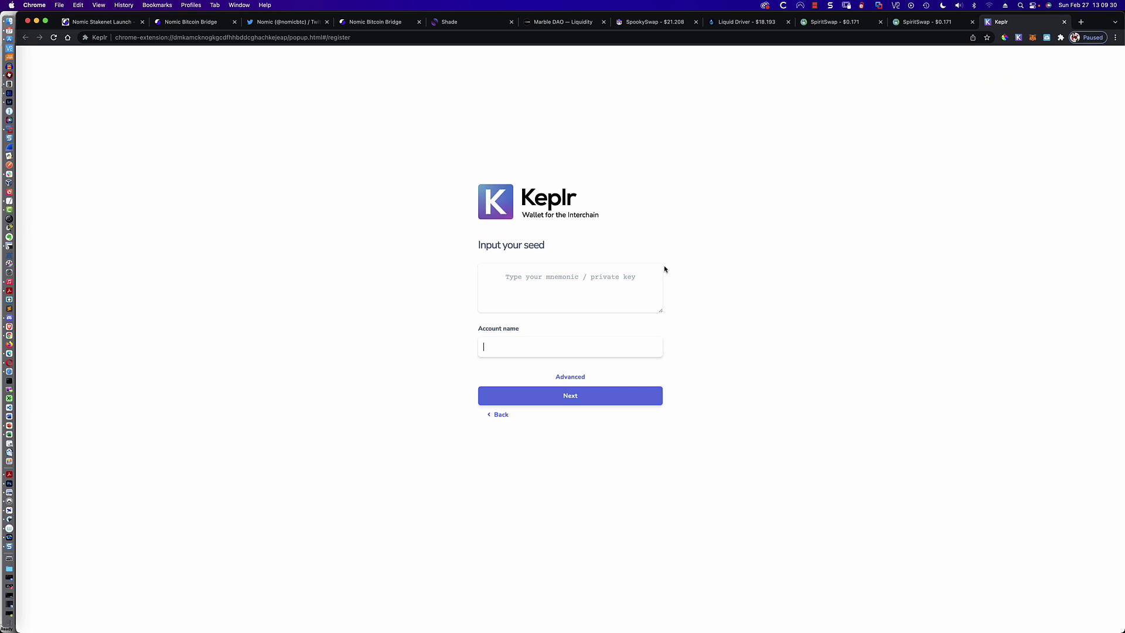
Close the Keplr tab, return to the Nomic dashboard, attempt a reward claim, and reload after it stalls.
{"action": "left_click", "coordinate": [1064, 21]}
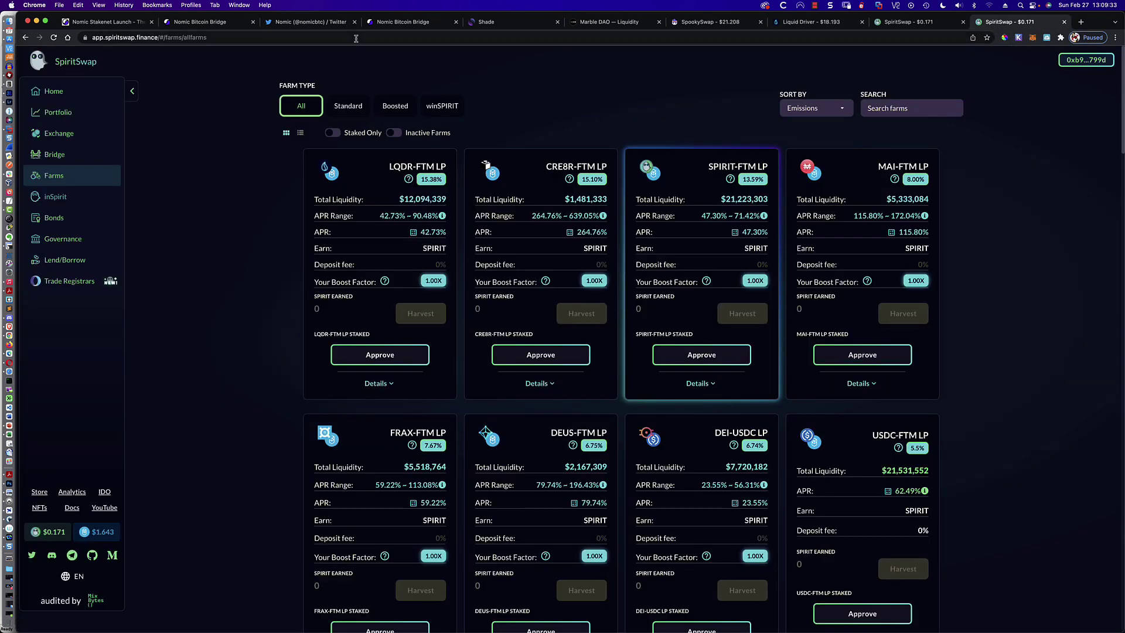
{"action": "left_click", "coordinate": [205, 22]}
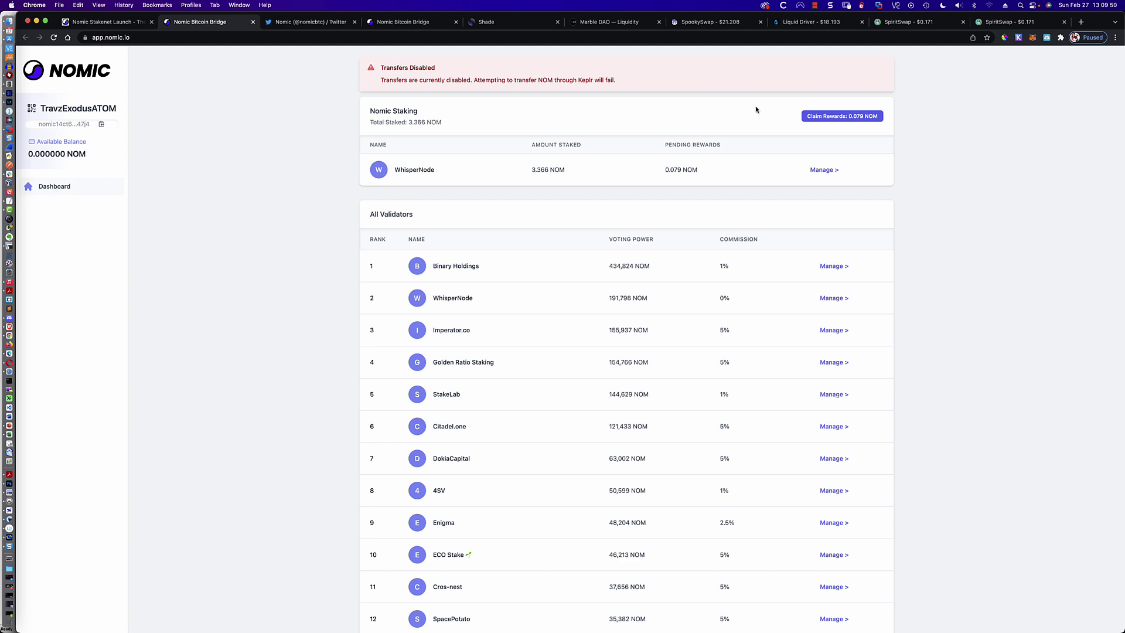
{"action": "left_click", "coordinate": [834, 117]}
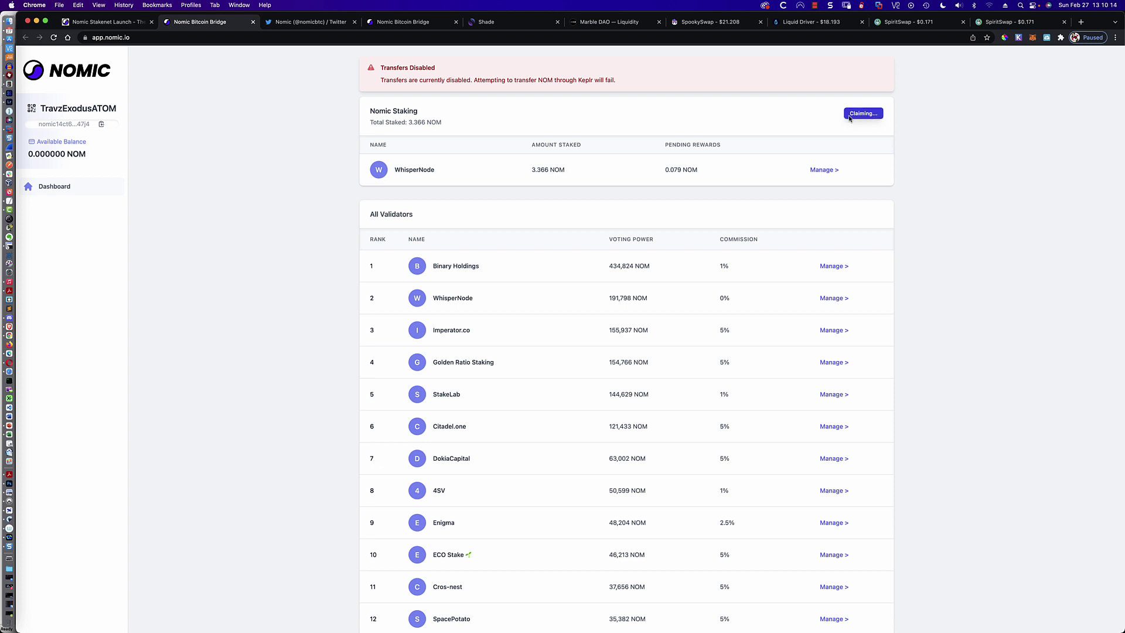
{"action": "key", "text": "super+r"}
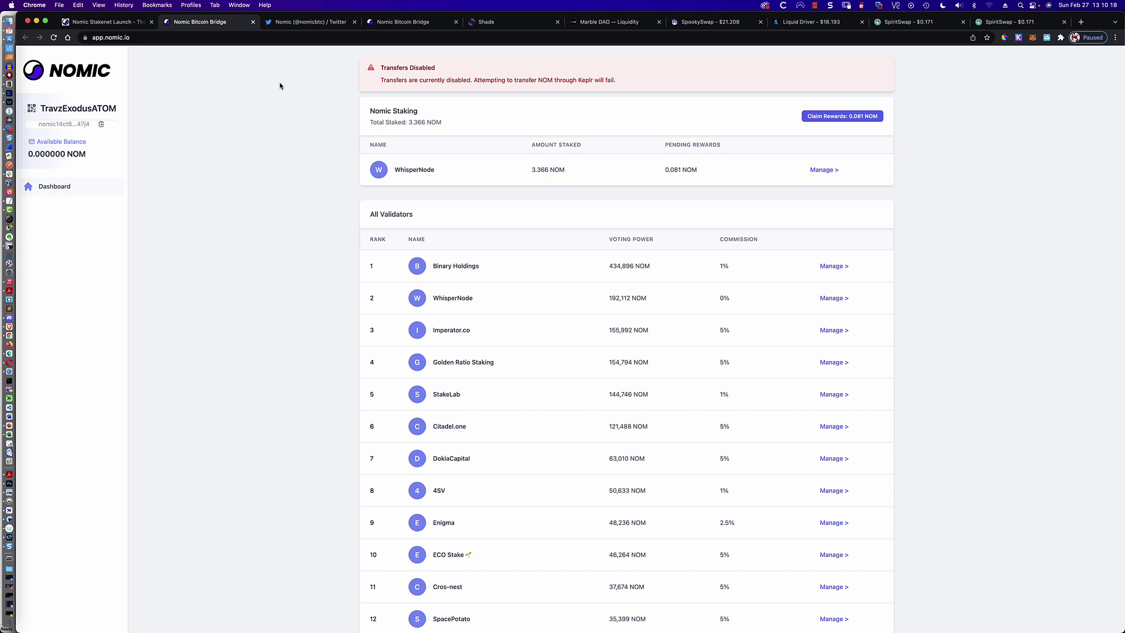
Claim the 0.081 NOM WhisperNode rewards, approve in Keplr, and reload to show 0 NOM pending.
{"action": "left_click", "coordinate": [847, 117]}
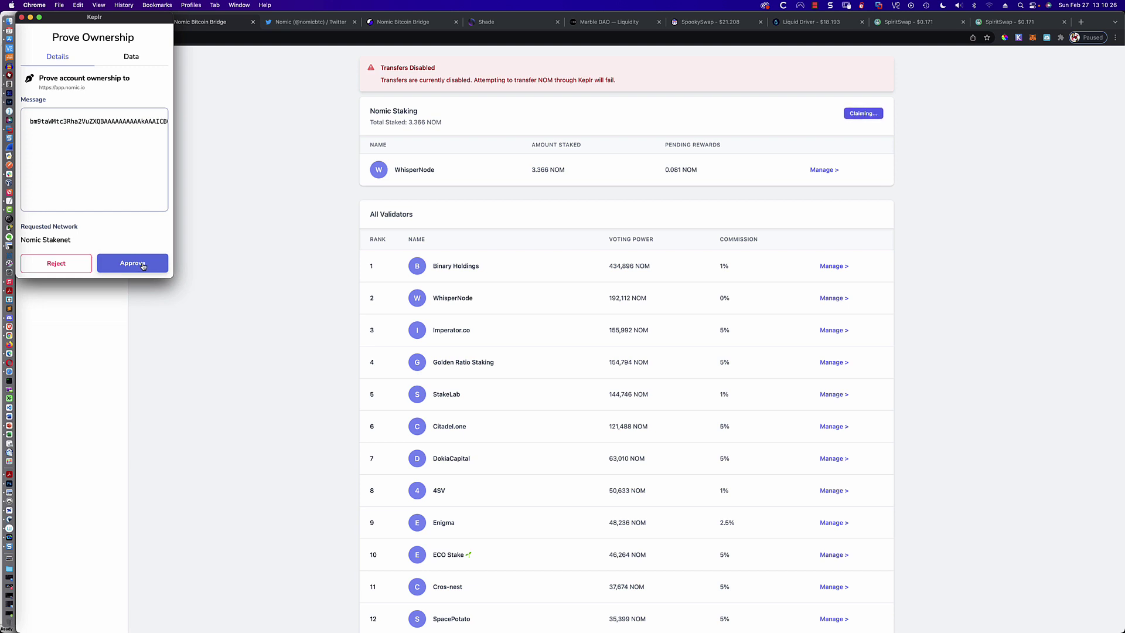
{"action": "left_click", "coordinate": [143, 265]}
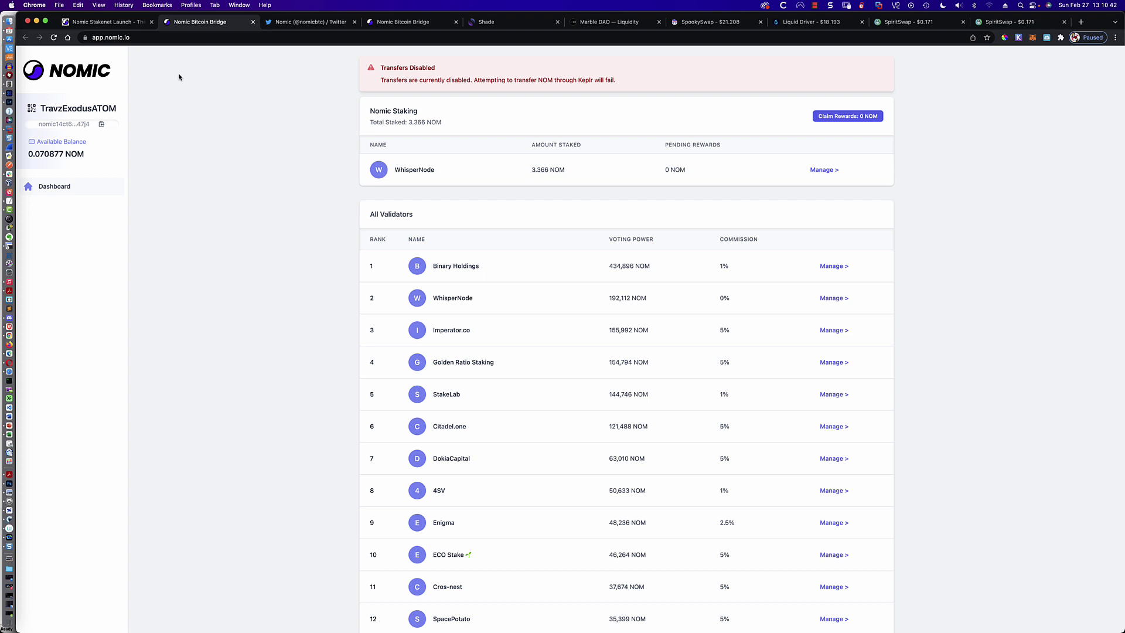
{"action": "left_click", "coordinate": [53, 37]}
Delegate the maximum available NOM to WhisperNode and approve it in Keplr, reaching 3.427 NOM staked.
{"action": "left_click", "coordinate": [824, 171]}
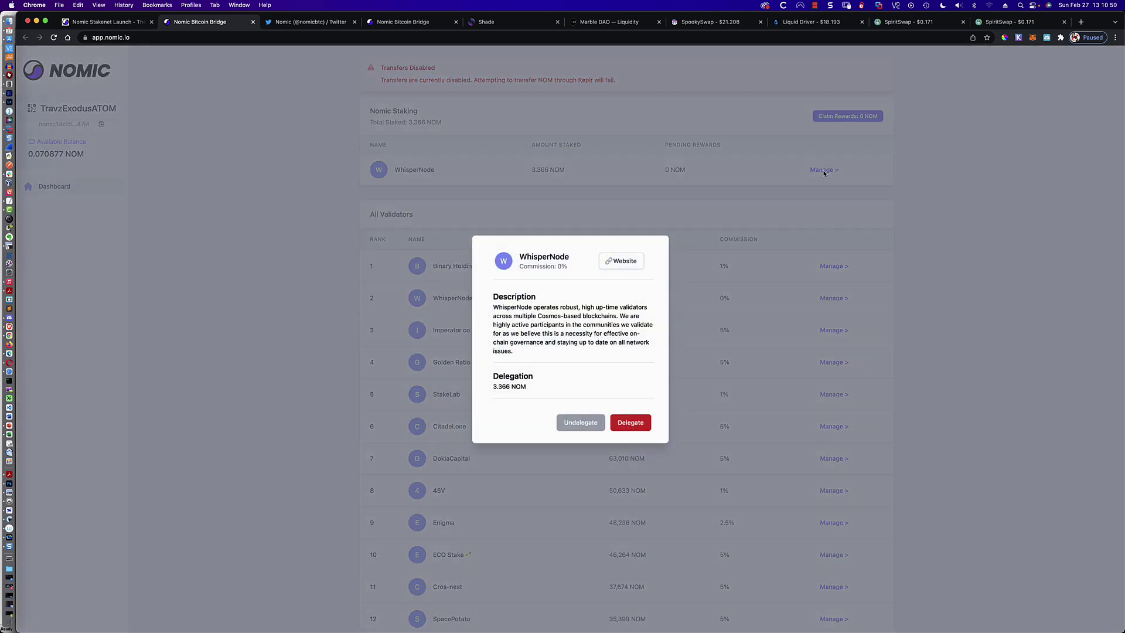
{"action": "left_click", "coordinate": [627, 423]}
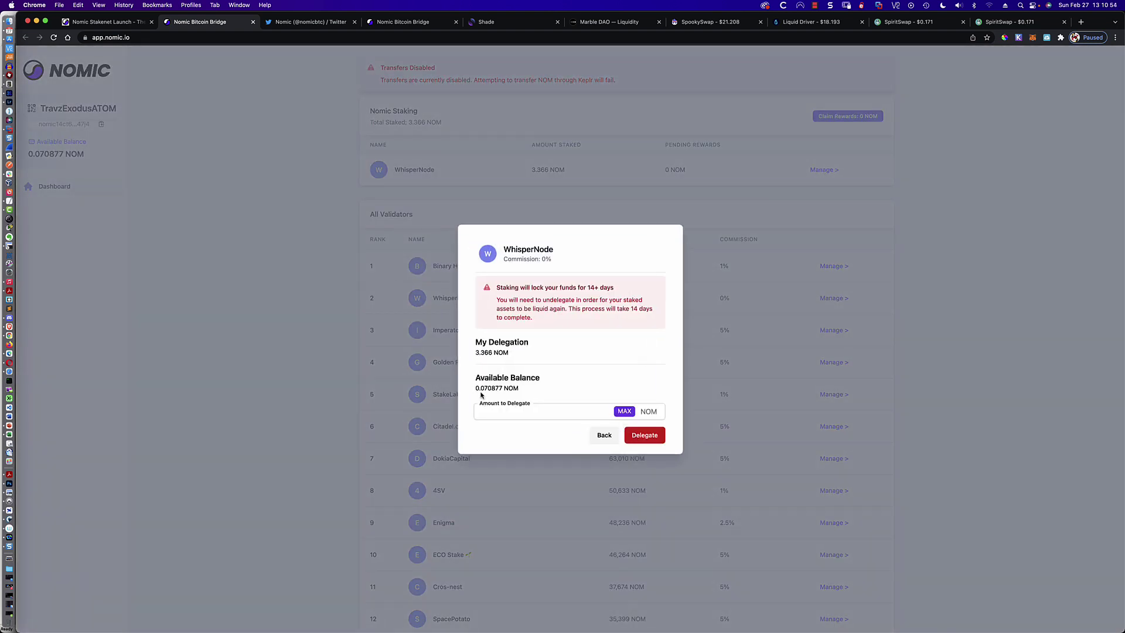
{"action": "left_click", "coordinate": [624, 412]}
{"action": "left_click", "coordinate": [644, 434]}
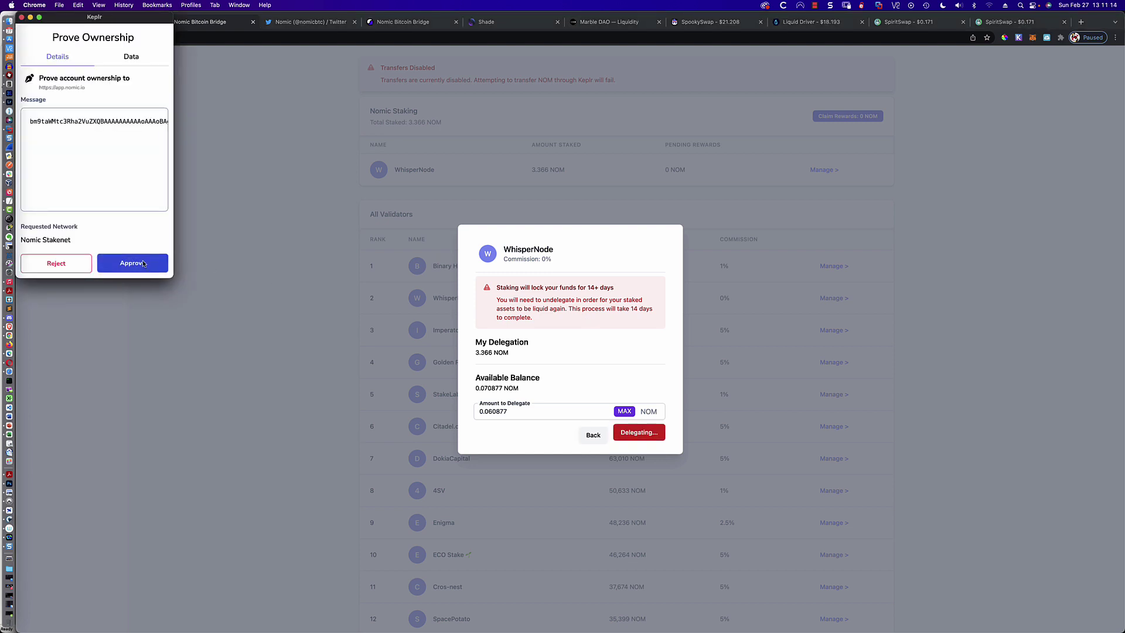
{"action": "left_click", "coordinate": [155, 262]}
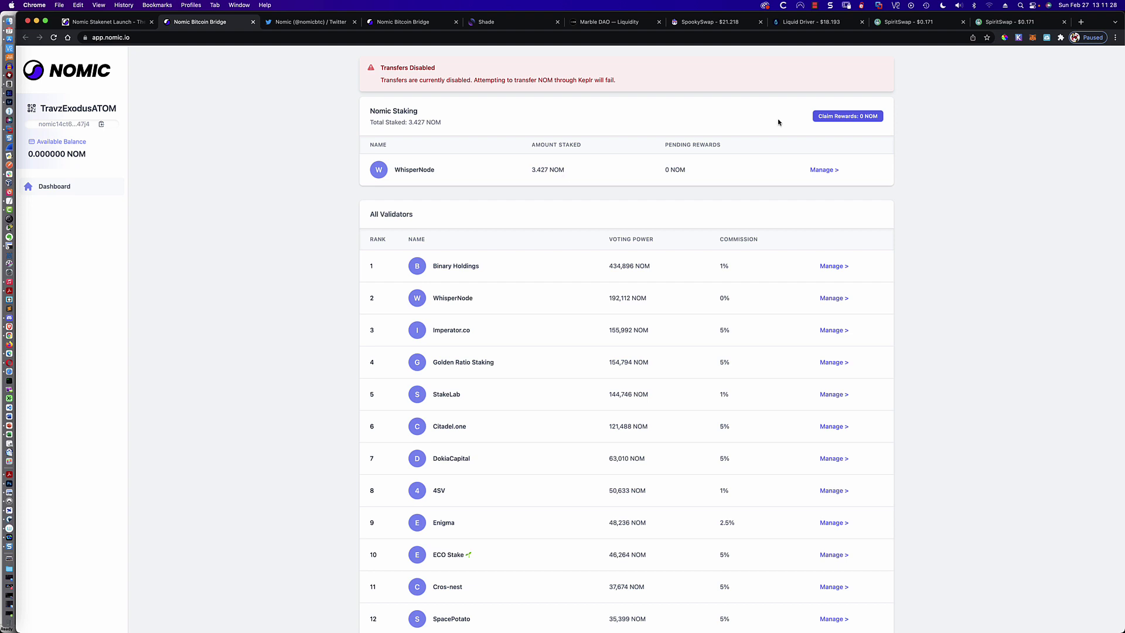
Add an account from the Keplr account selector, choosing Import existing account.
{"action": "left_click", "coordinate": [1018, 38]}
{"action": "left_click", "coordinate": [1010, 61]}
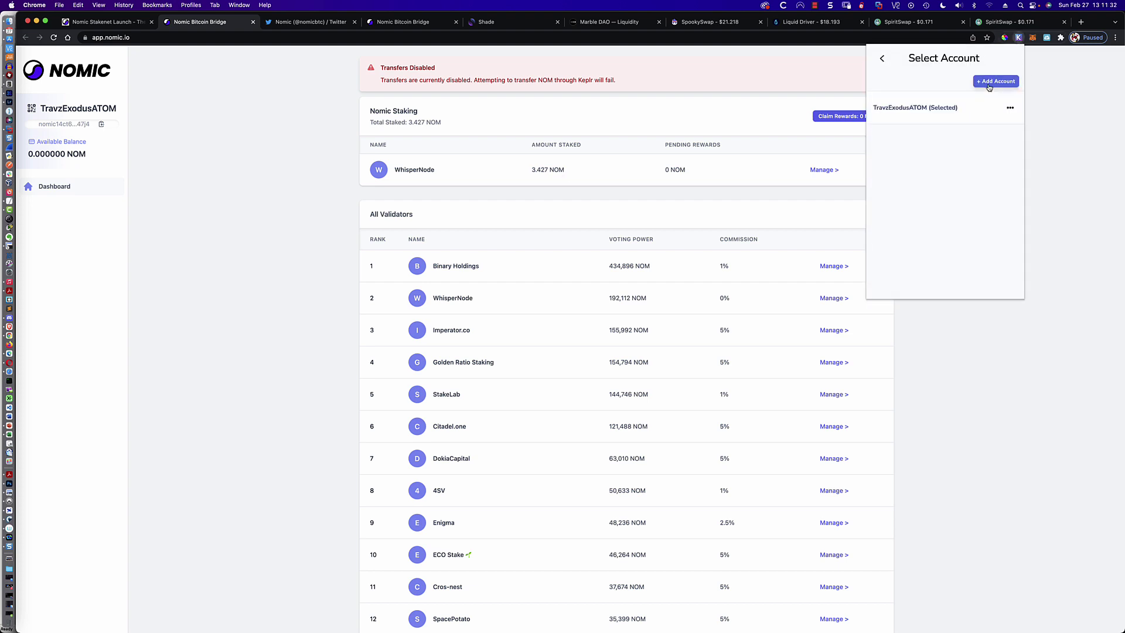
{"action": "left_click", "coordinate": [995, 82]}
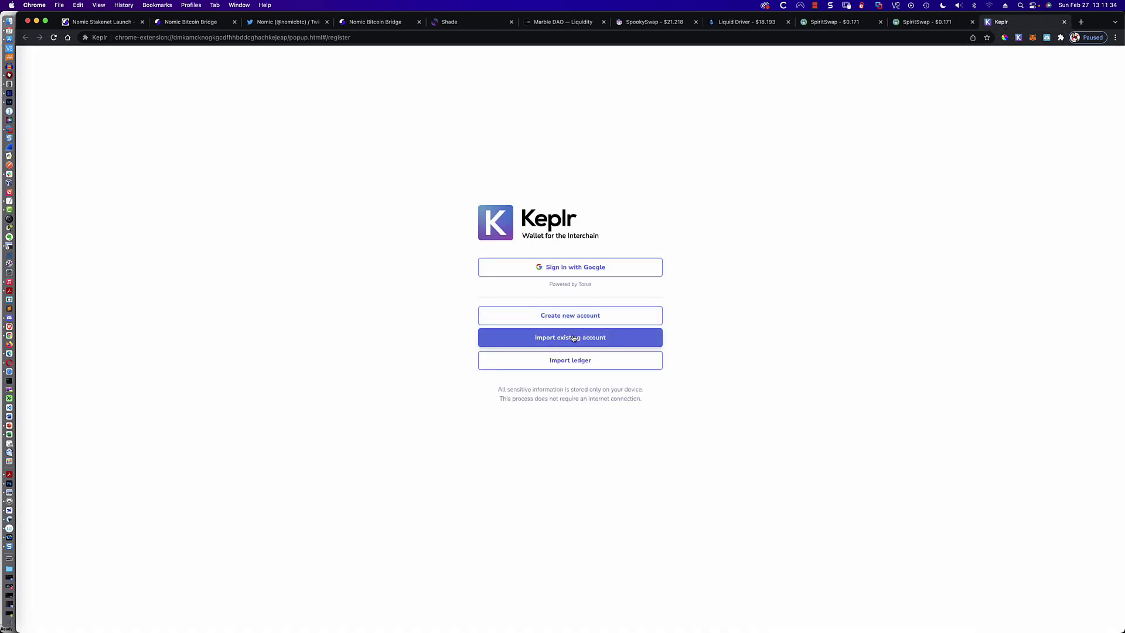
{"action": "left_click", "coordinate": [573, 339]}
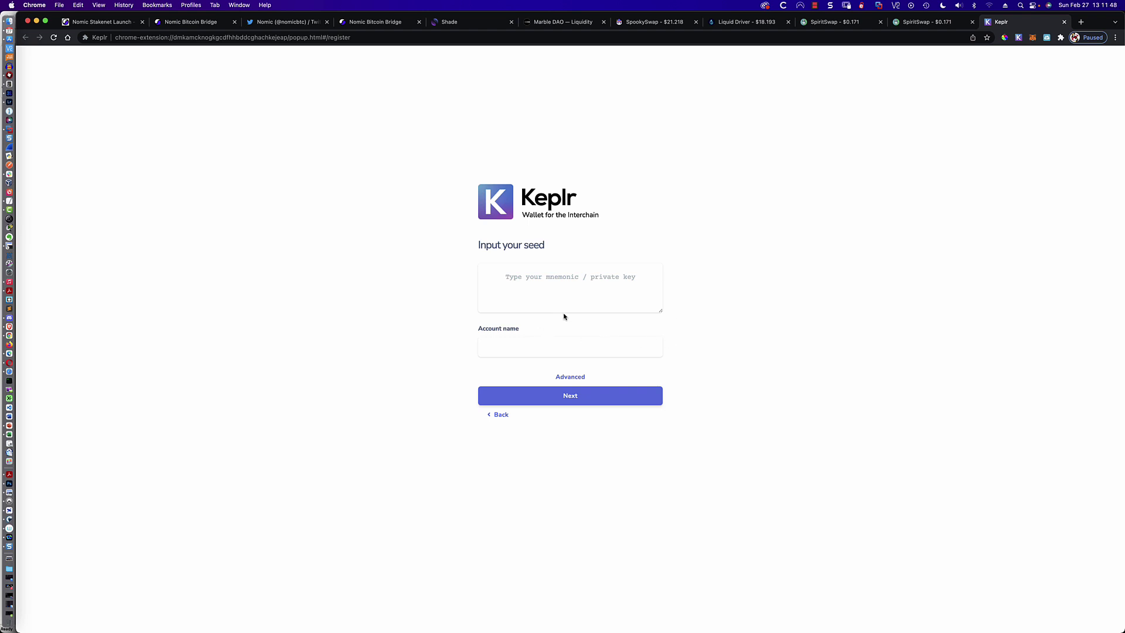
Close the Keplr tab and go from the Nomic Stakenet Launch post to the blog home via the NOMIC logo.
{"action": "left_click", "coordinate": [1064, 21]}
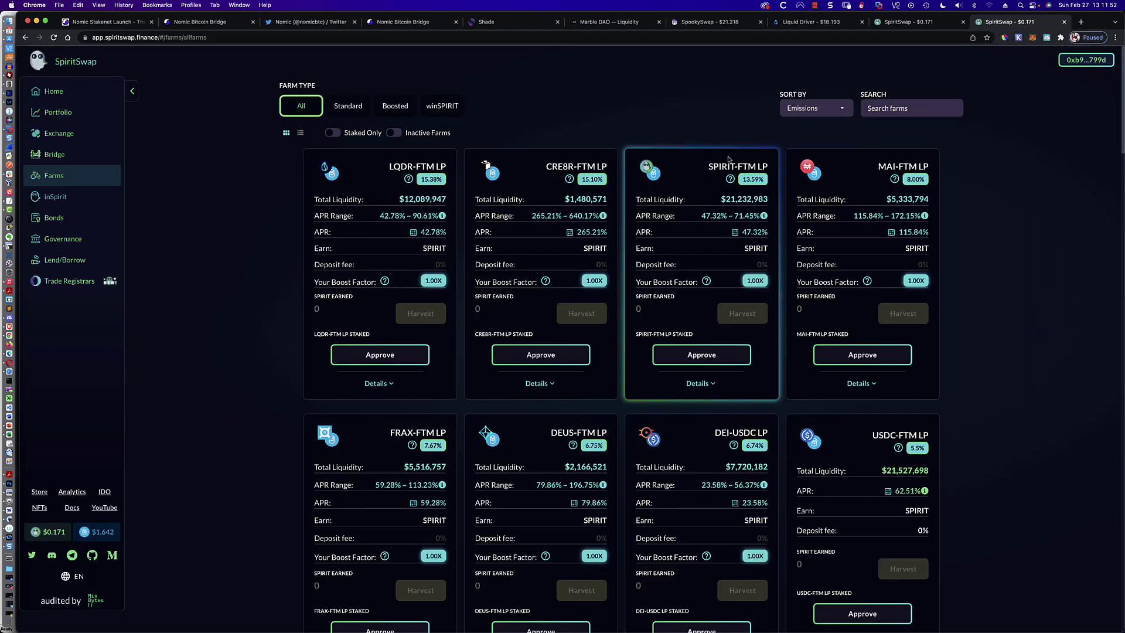
{"action": "left_click", "coordinate": [105, 23]}
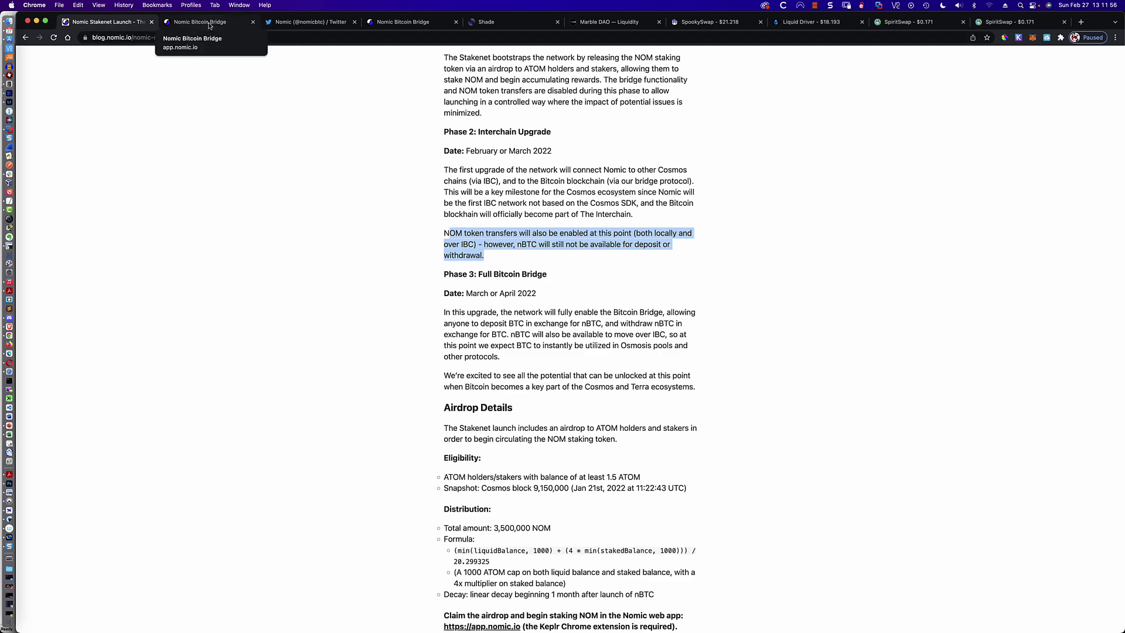
{"action": "scroll", "coordinate": [263, 131], "scroll_direction": "up", "scroll_amount": 10}
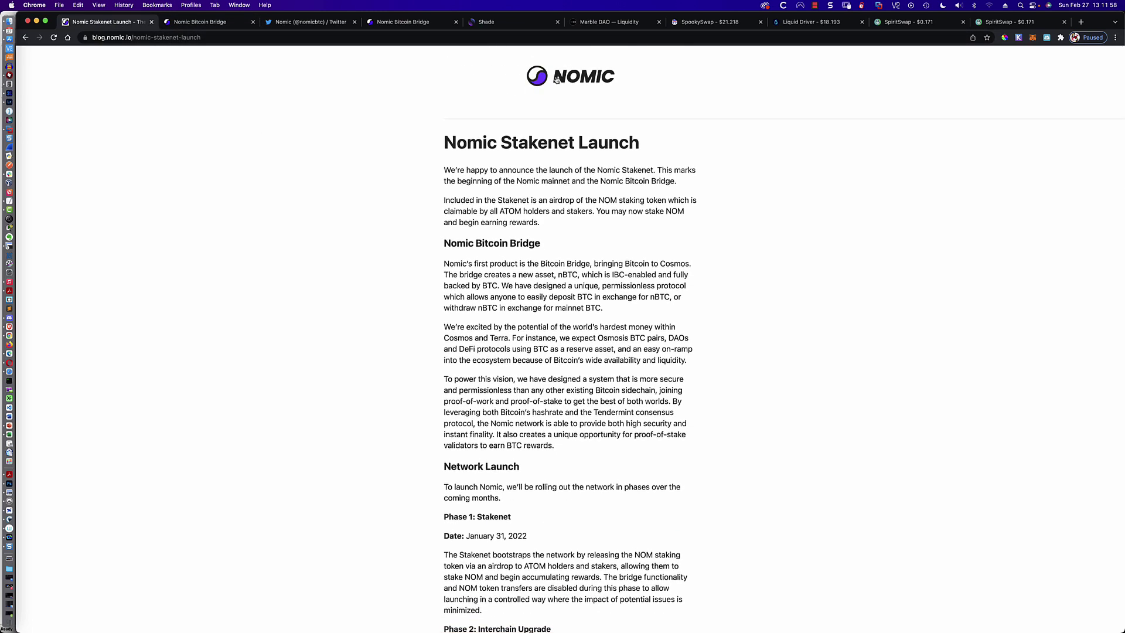
{"action": "left_click", "coordinate": [557, 78]}
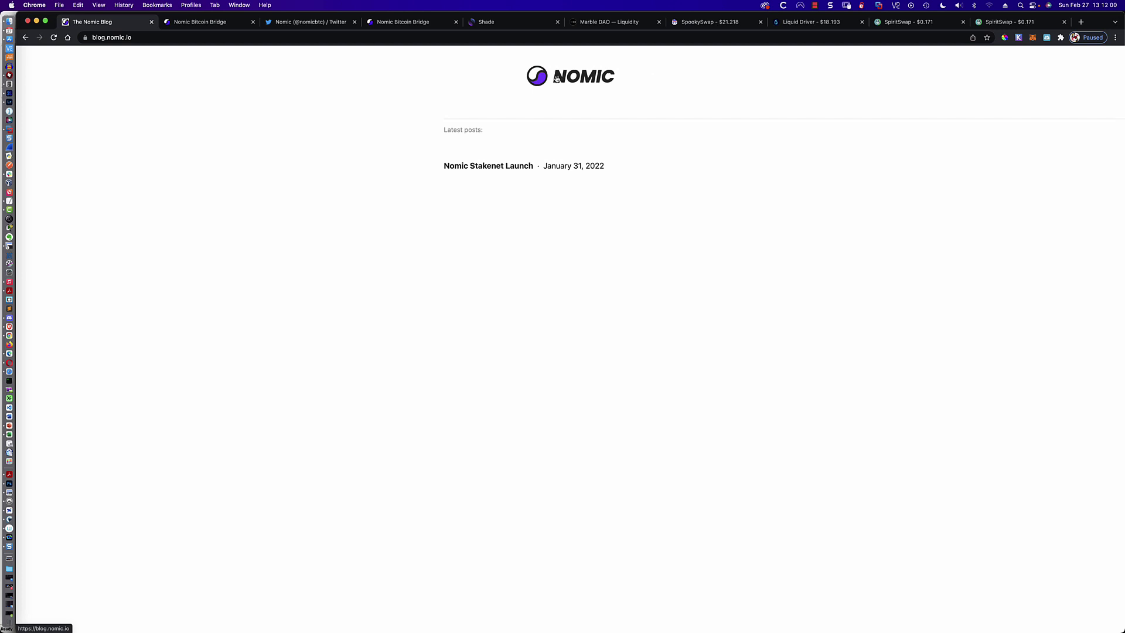